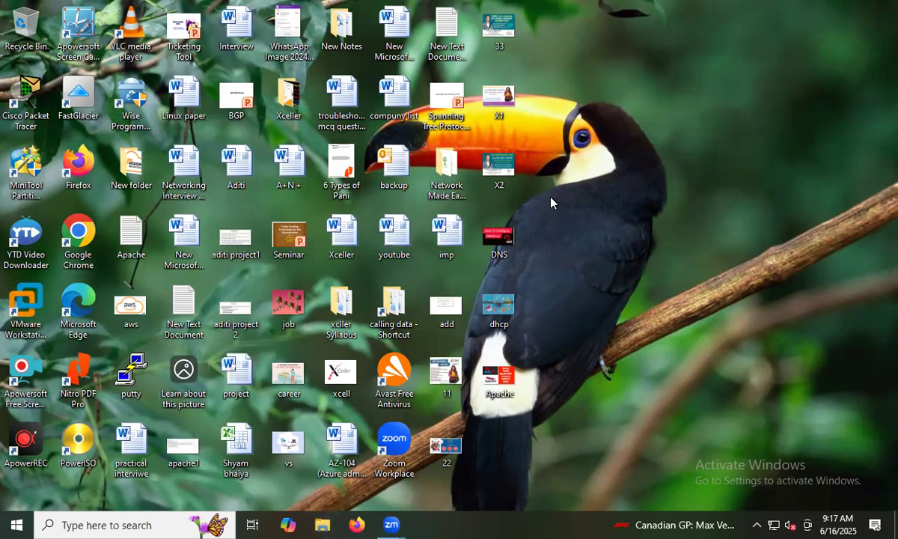
Open the iso folder on the soft & iso (H:) drive in File Explorer
key(super+e)
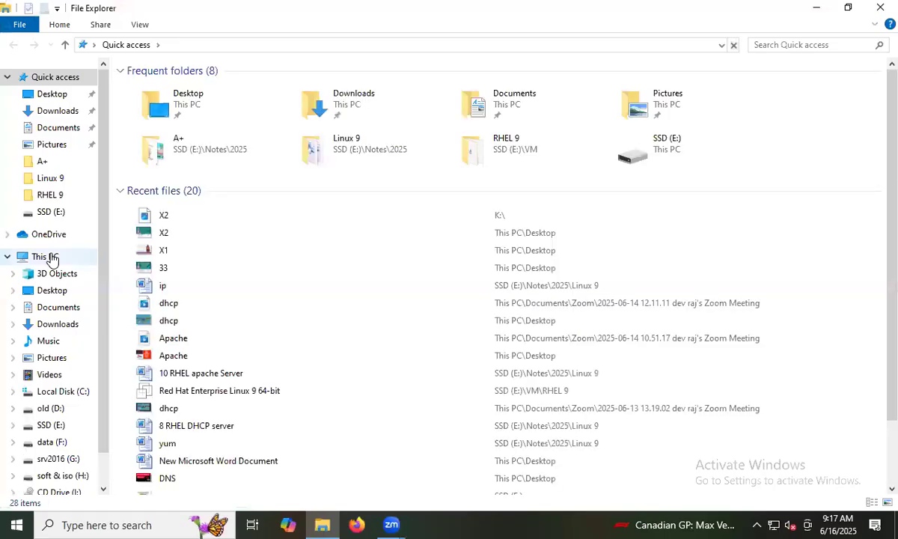
click(45, 257)
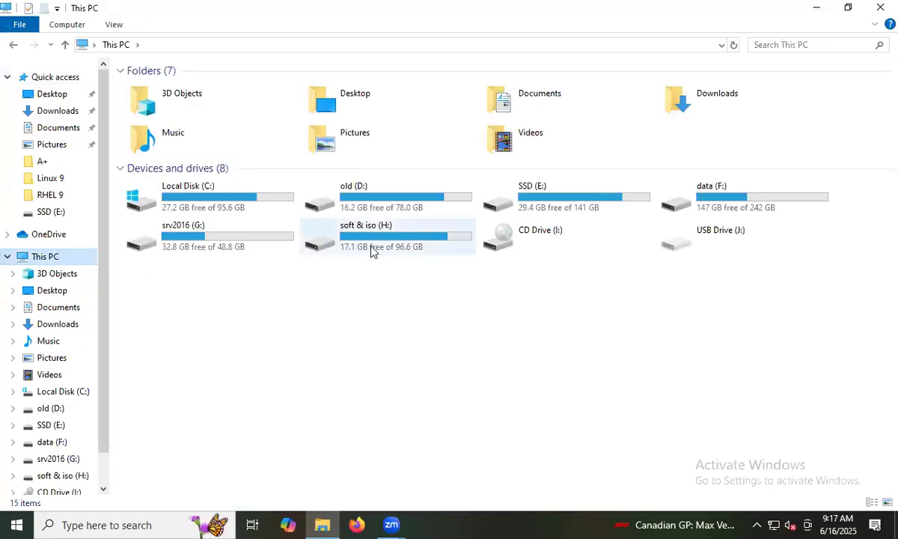
click(423, 243)
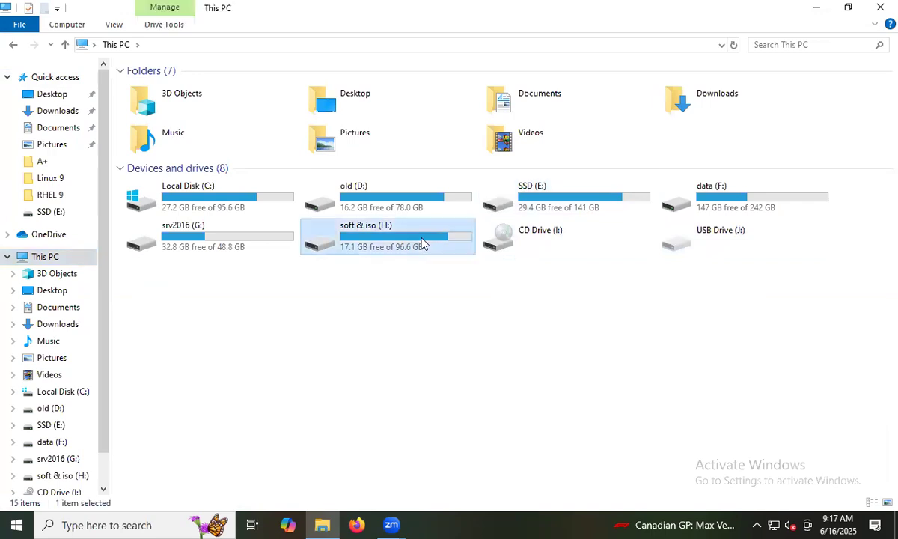
double_click(423, 243)
double_click(144, 130)
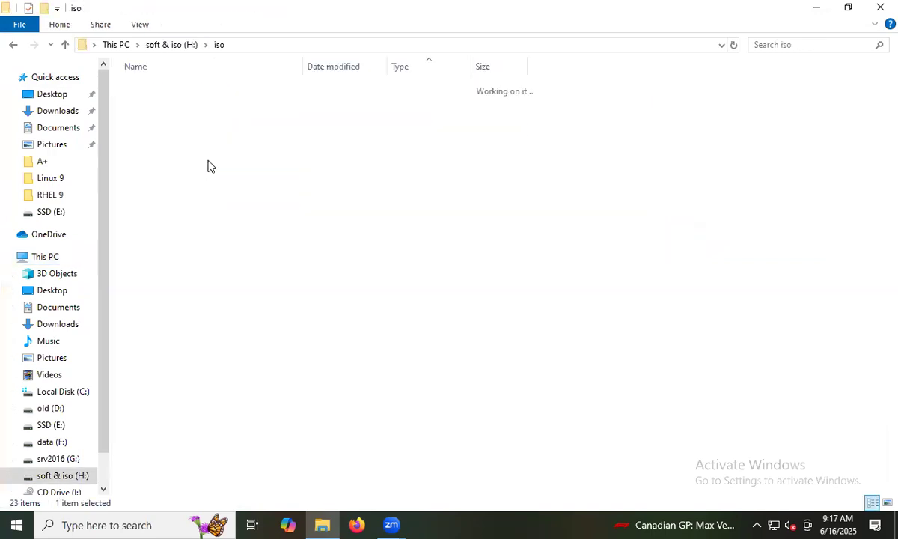
Look over the available VMware versions in the iso folder: vmware 16, Vmware Workstation 17 and vmware 11
click(165, 154)
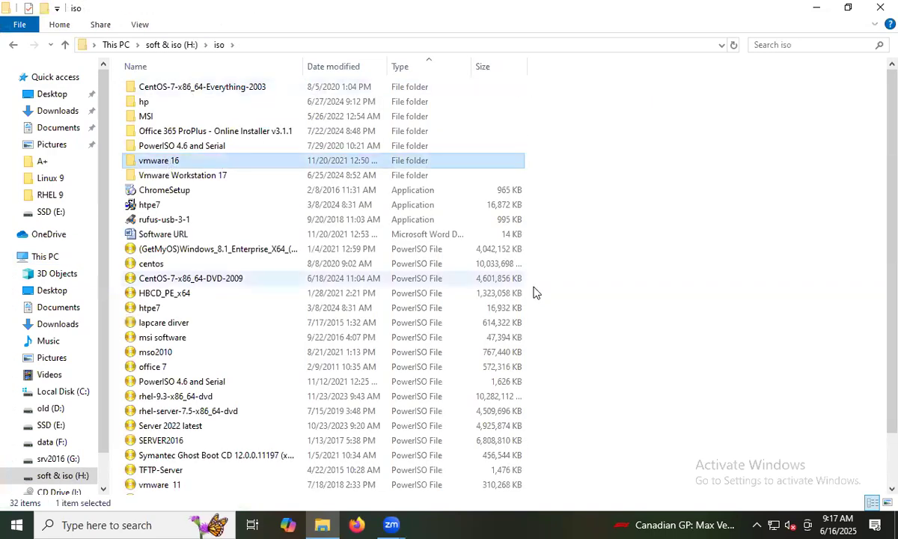
click(189, 177)
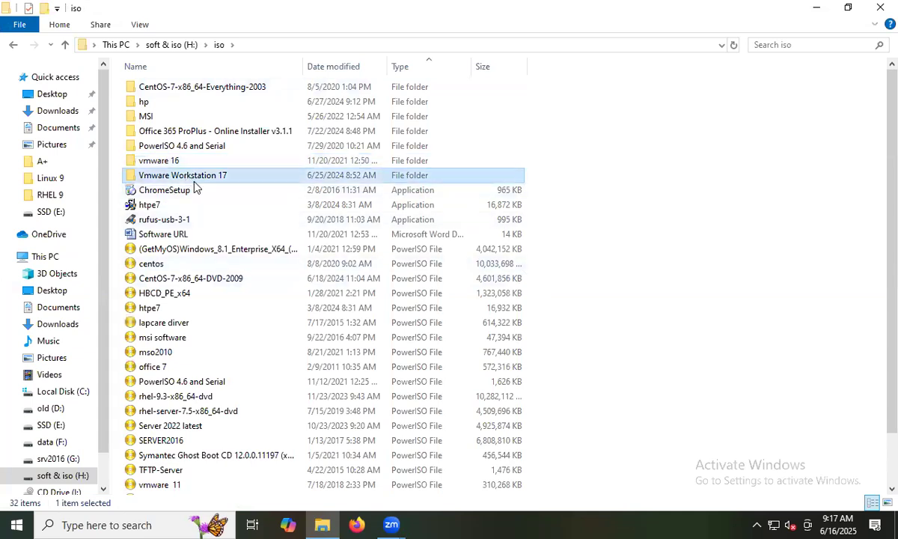
click(161, 485)
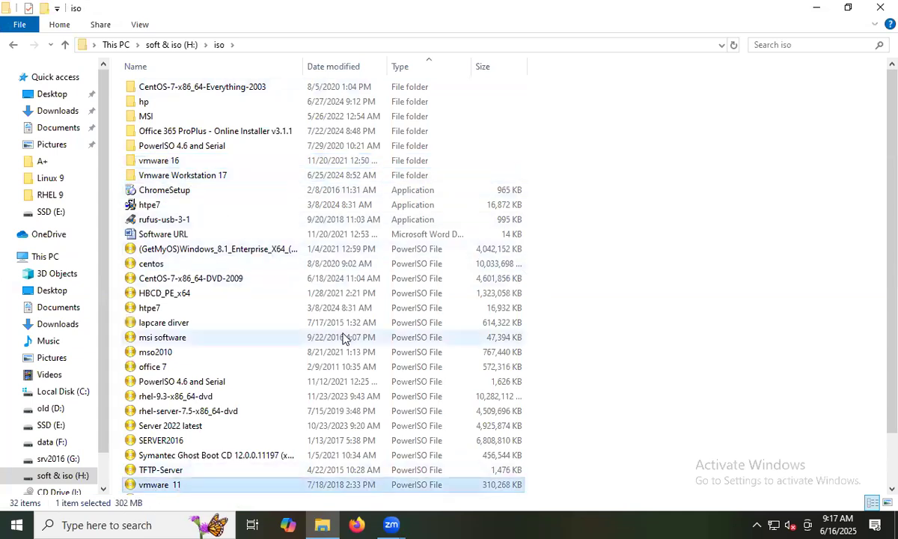
click(203, 177)
click(184, 160)
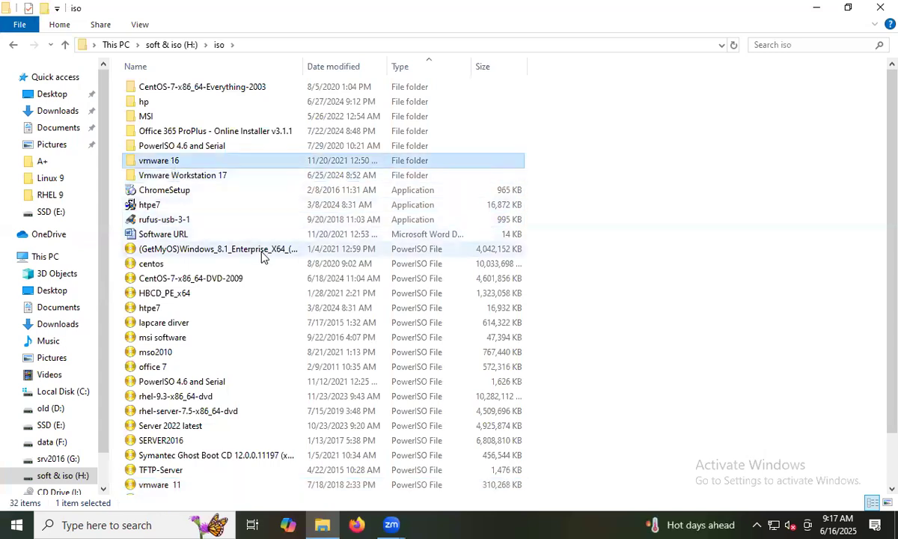
Inspect the licence key file and installer in the Vmware Workstation 17 folder, and return to the desktop
double_click(213, 177)
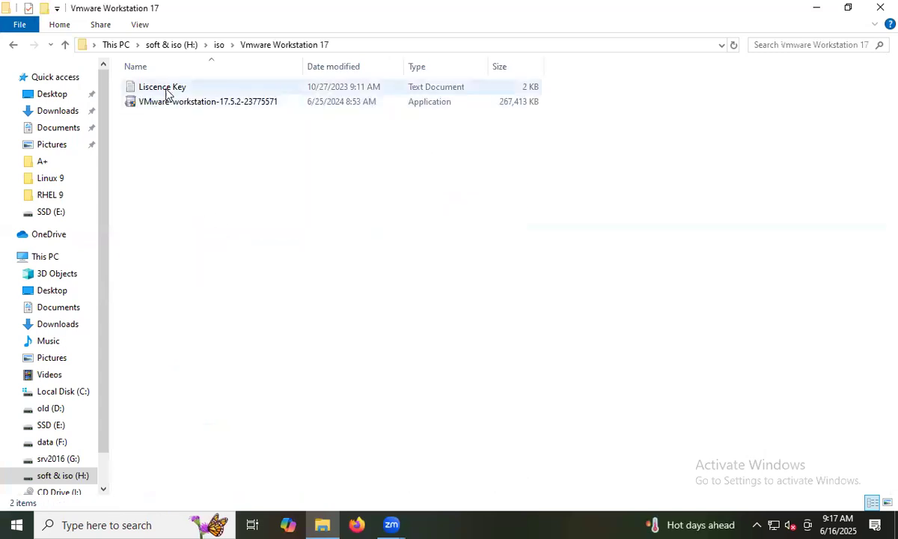
click(167, 89)
click(174, 103)
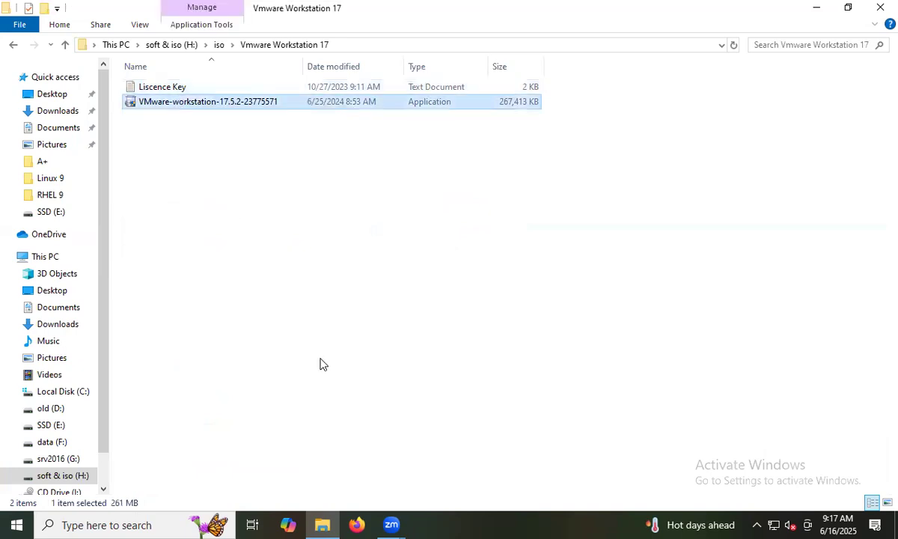
click(65, 44)
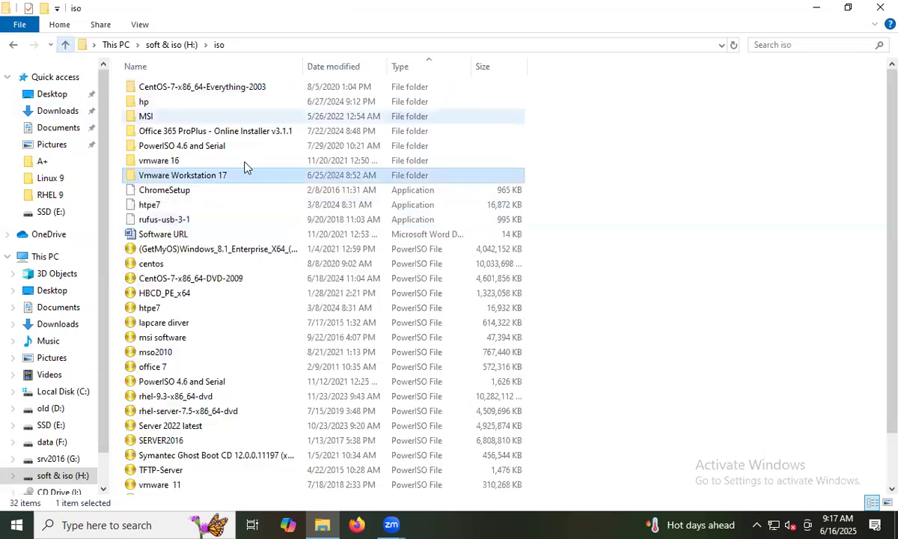
click(817, 8)
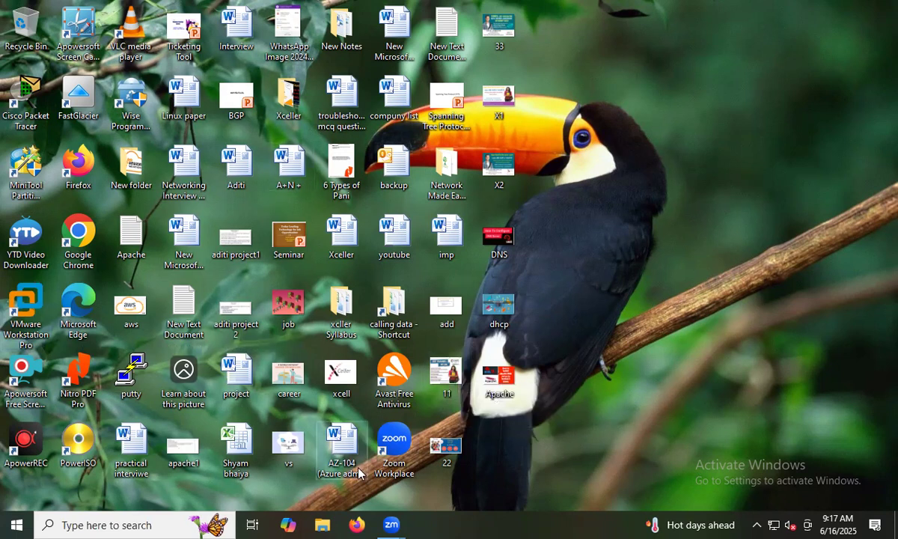
View the system folders stored on Local Disk (C:) in File Explorer
click(336, 523)
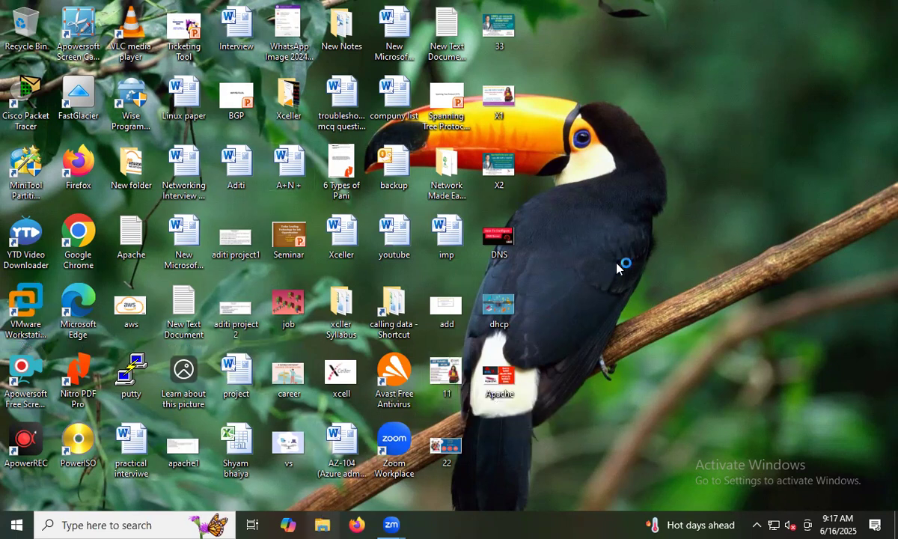
click(45, 256)
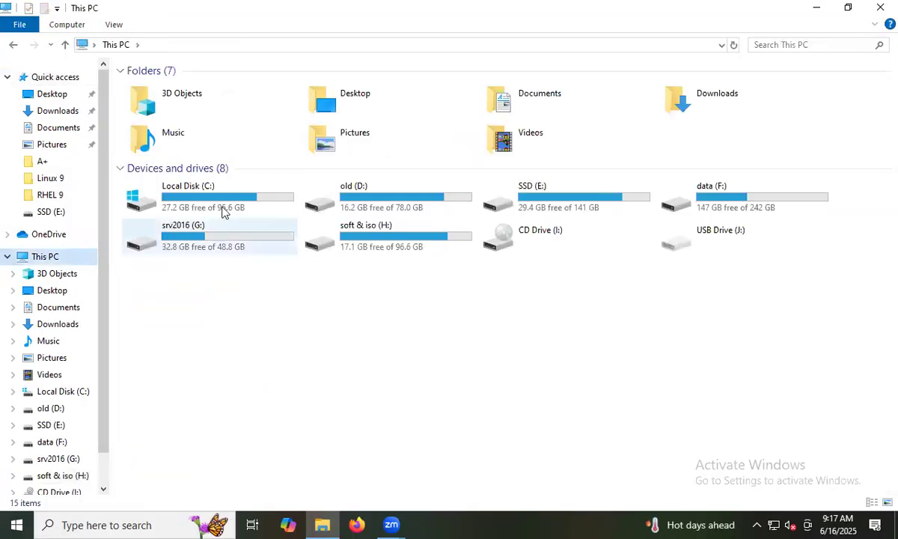
double_click(221, 208)
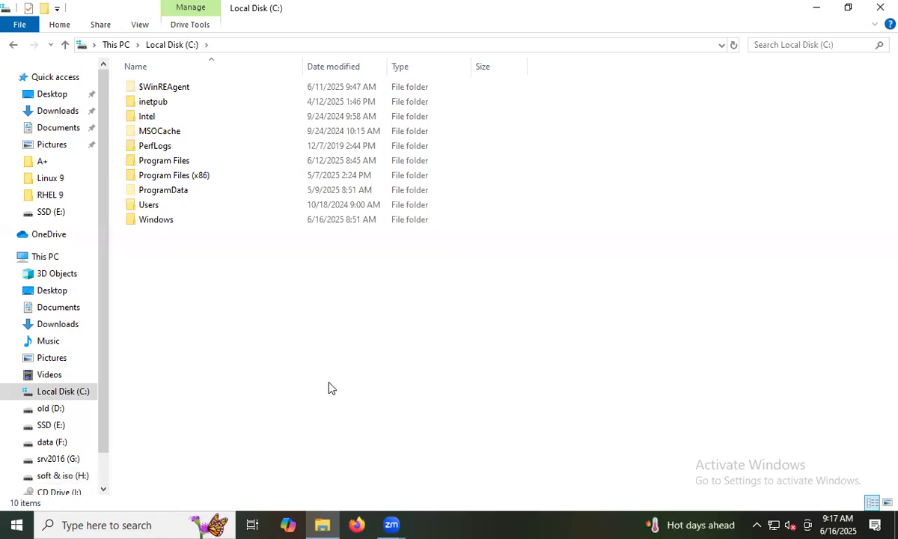
drag(305, 327, 116, 79)
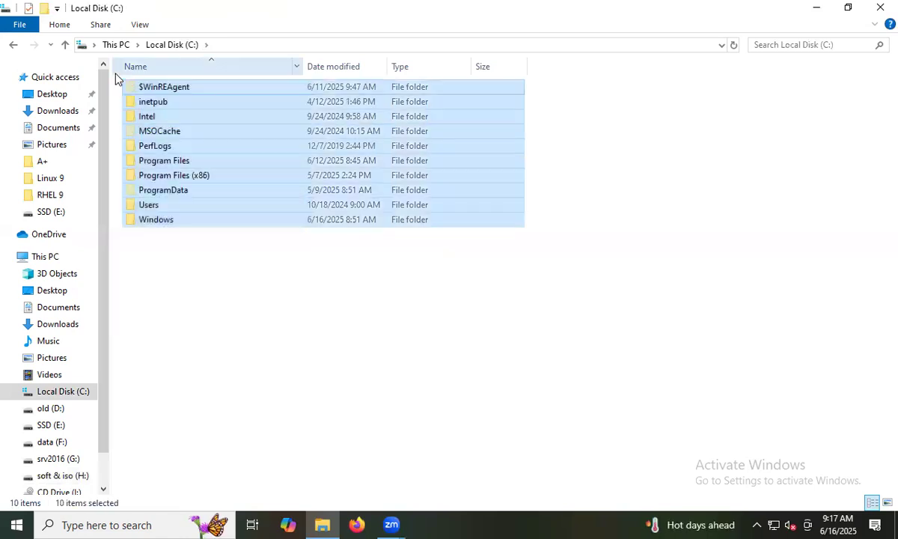
click(367, 382)
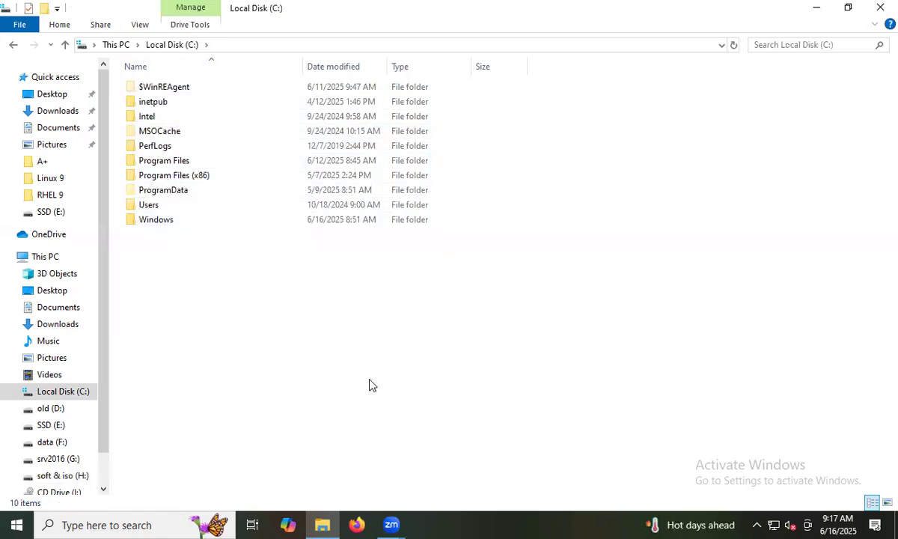
Open the VM folder on the SSD (E:) drive
click(47, 257)
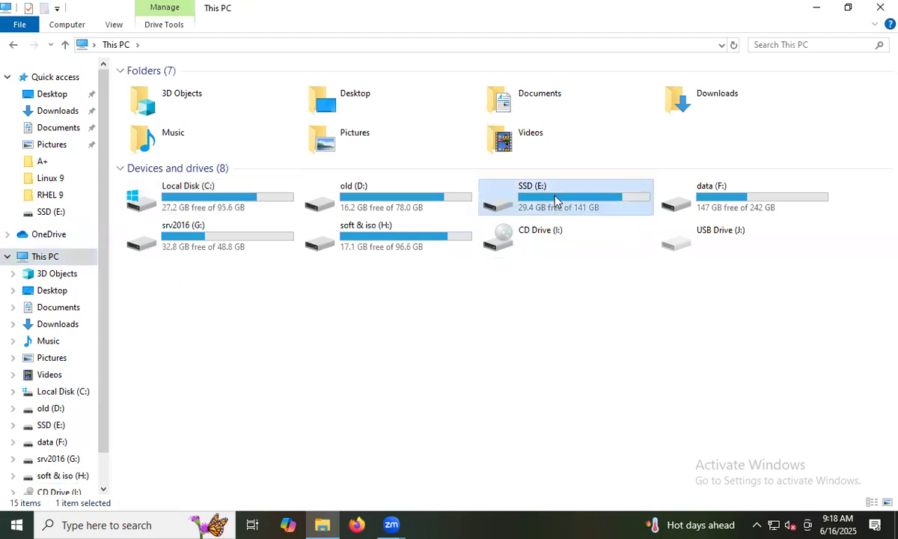
double_click(520, 187)
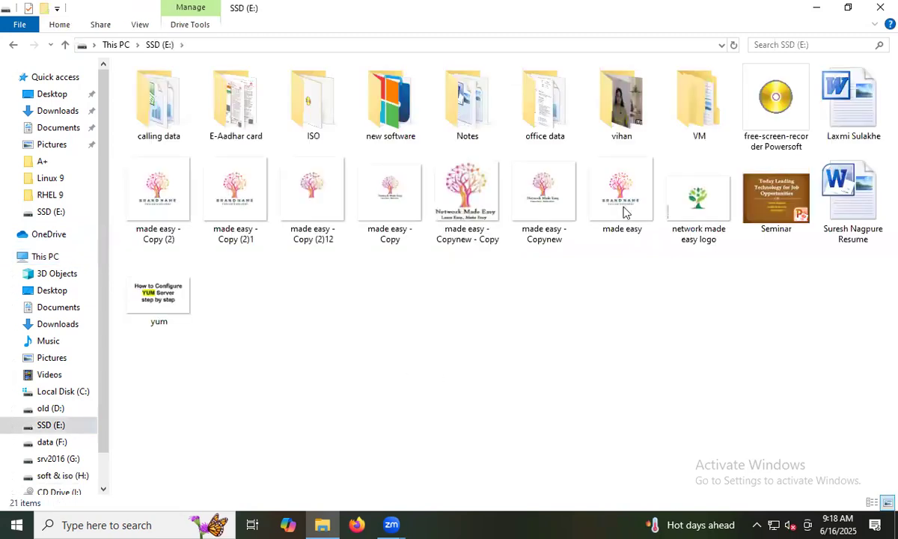
click(65, 45)
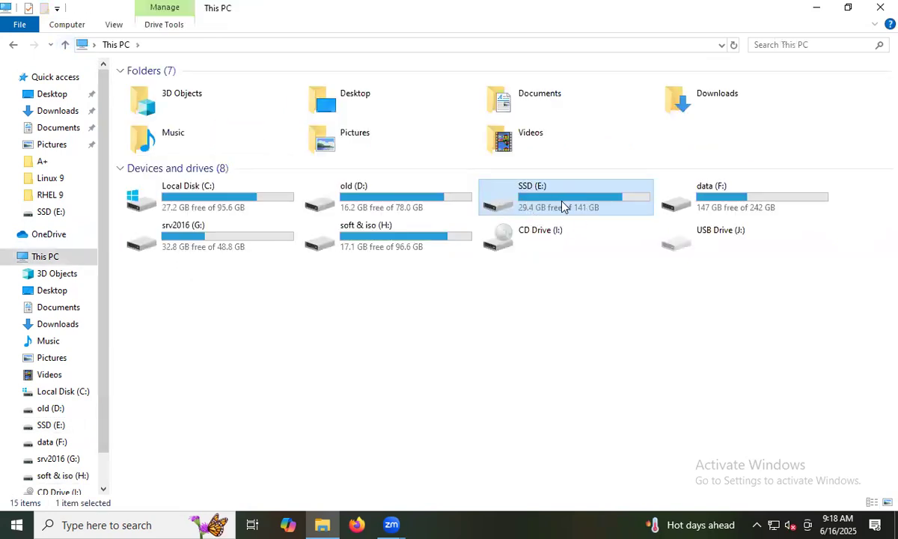
double_click(563, 207)
double_click(715, 118)
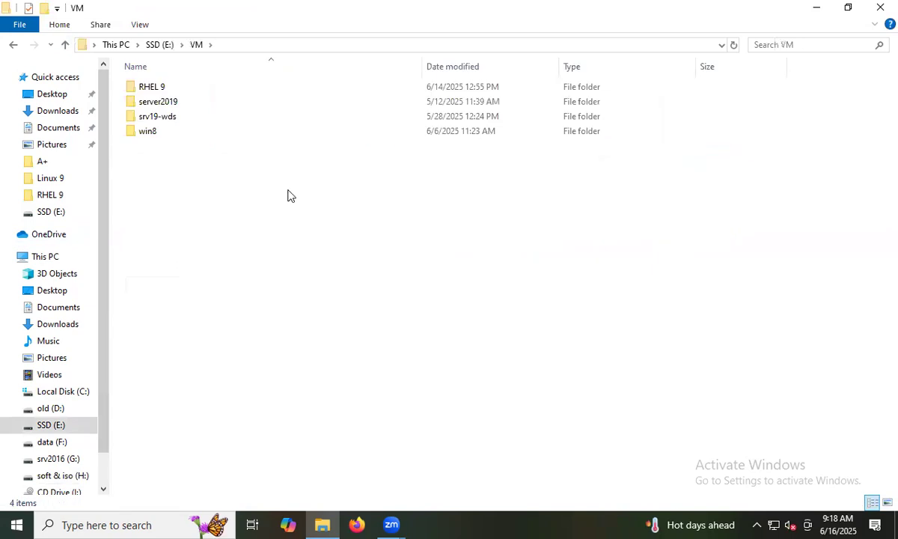
Permanently delete the server2019 and win8 folders from the VM folder
click(175, 105)
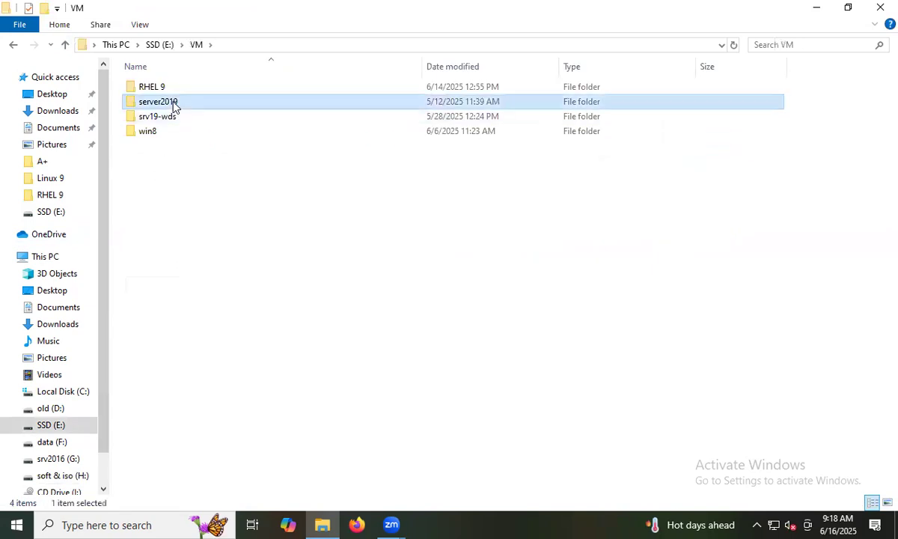
key(Delete)
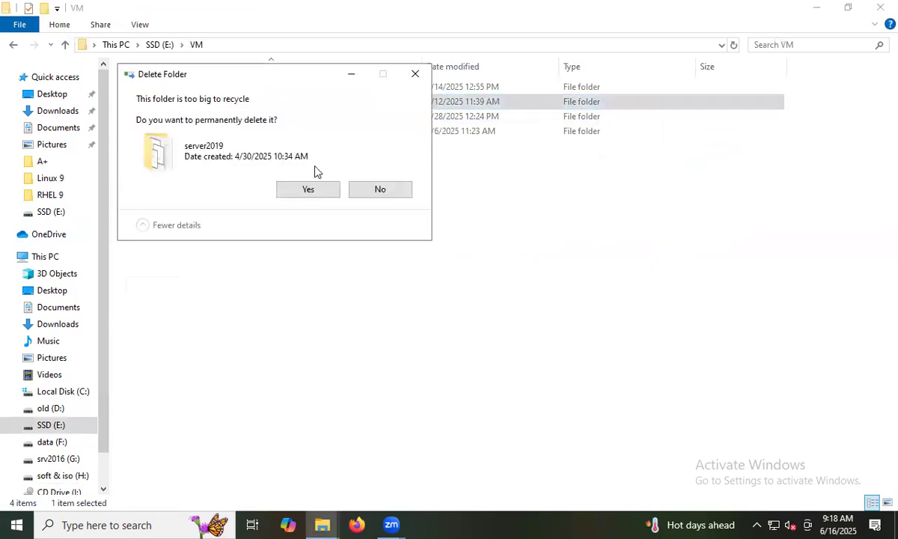
click(305, 196)
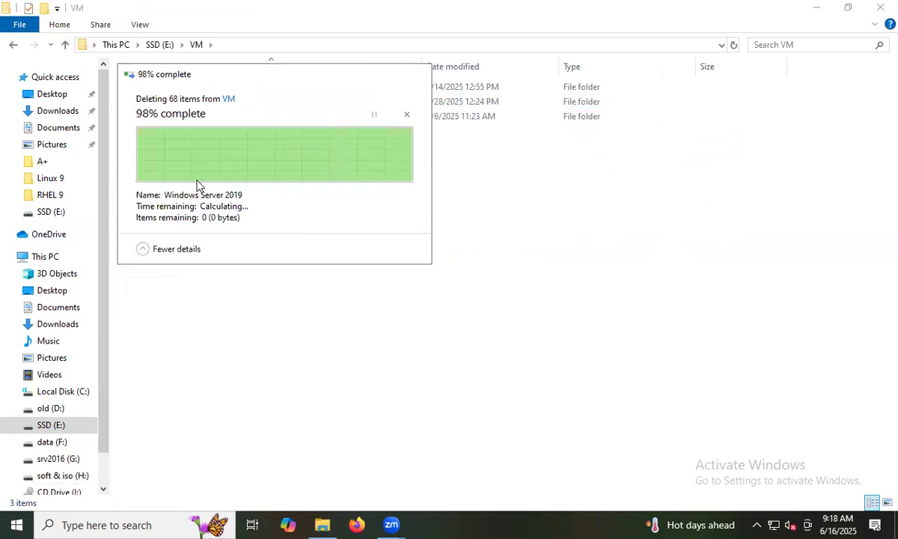
click(148, 116)
key(Delete)
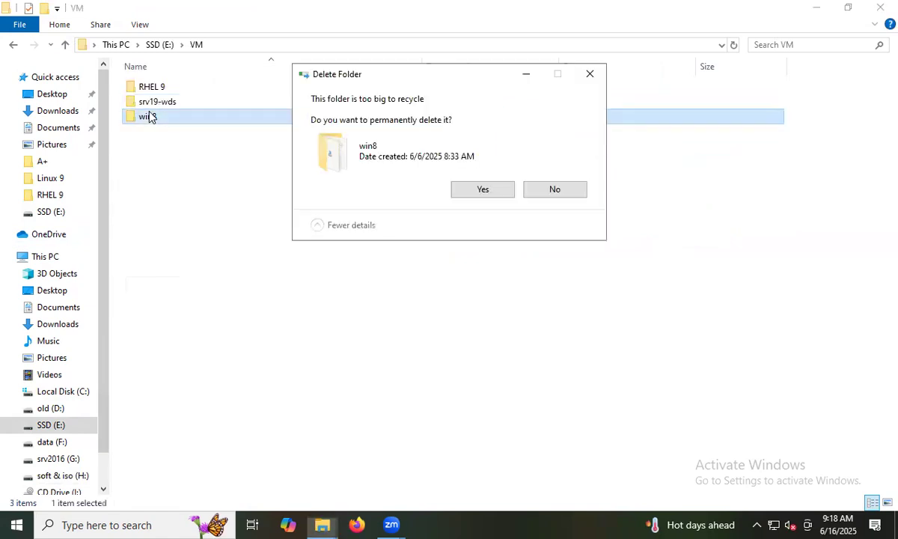
click(491, 192)
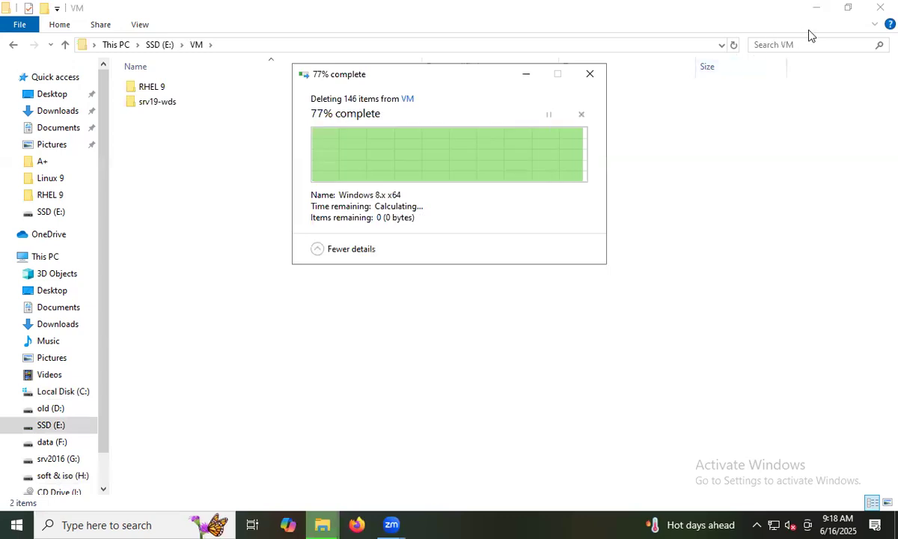
click(817, 11)
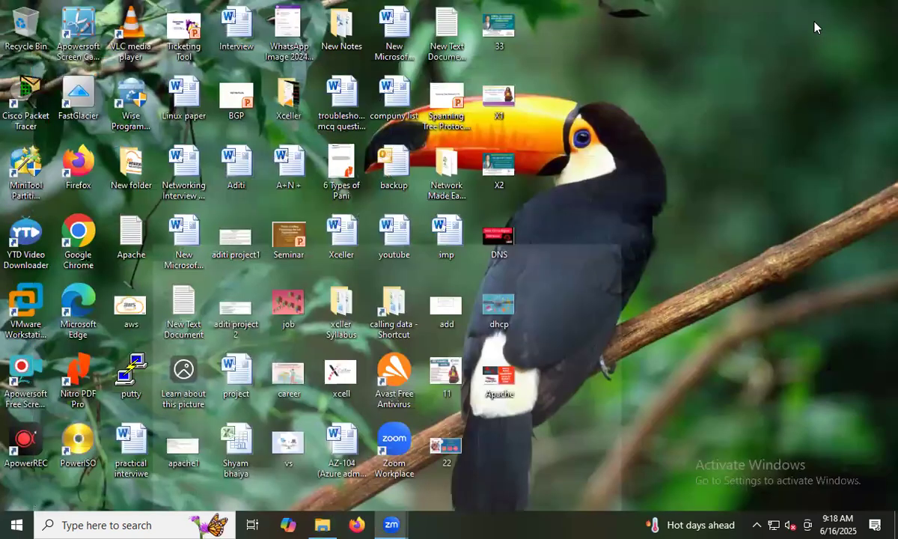
Check the free space on the SSD (E:) drive and reopen its VM folder
click(323, 525)
click(54, 253)
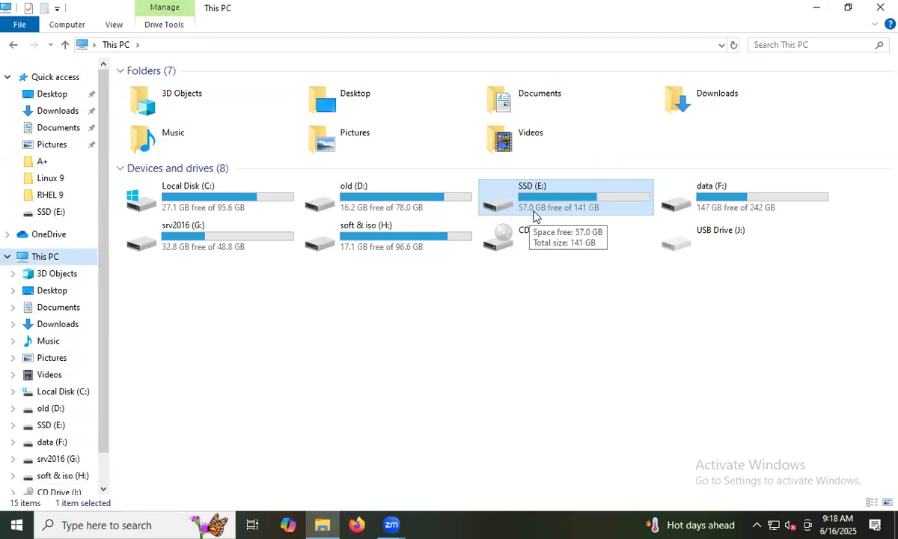
double_click(529, 198)
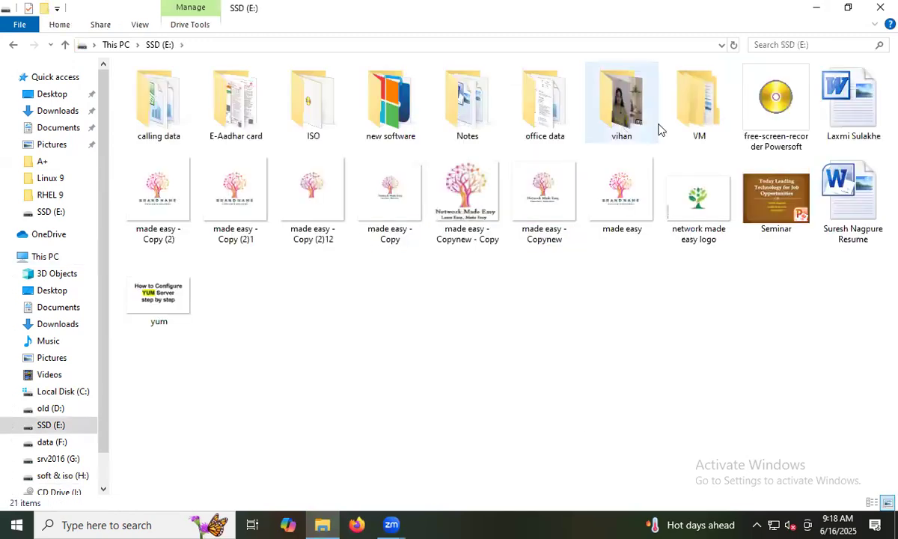
click(702, 122)
double_click(702, 122)
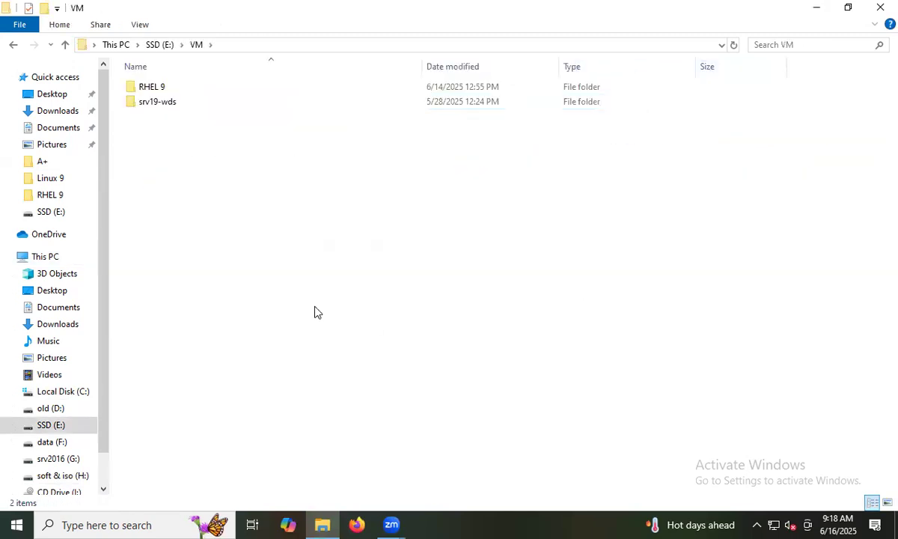
Create a folder named win8 inside the VM folder on SSD (E:) and open it
right_click(275, 231)
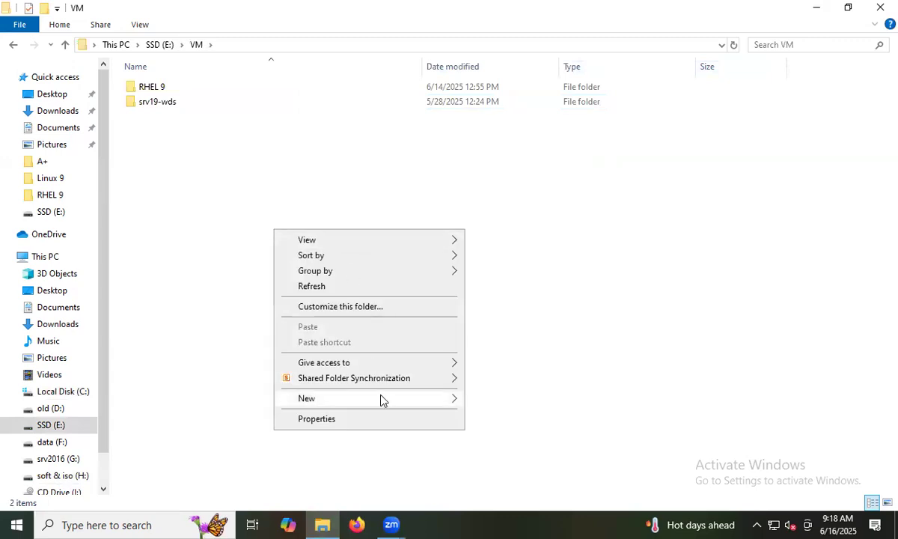
mouse_move(393, 407)
click(521, 261)
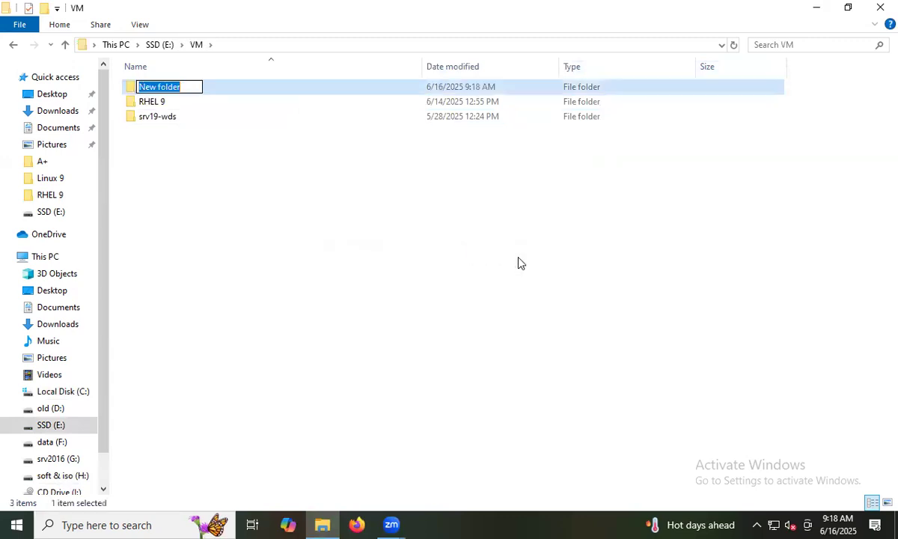
text(win8)
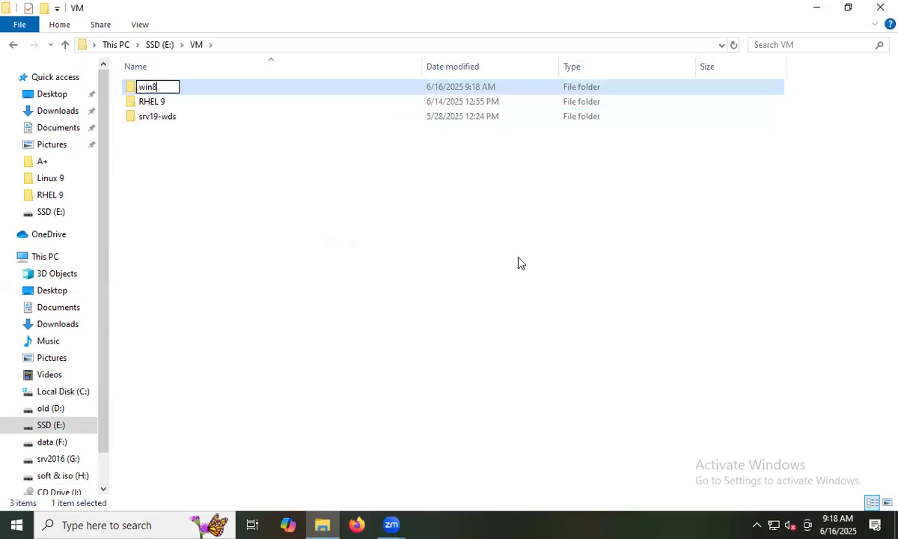
click(172, 134)
double_click(163, 119)
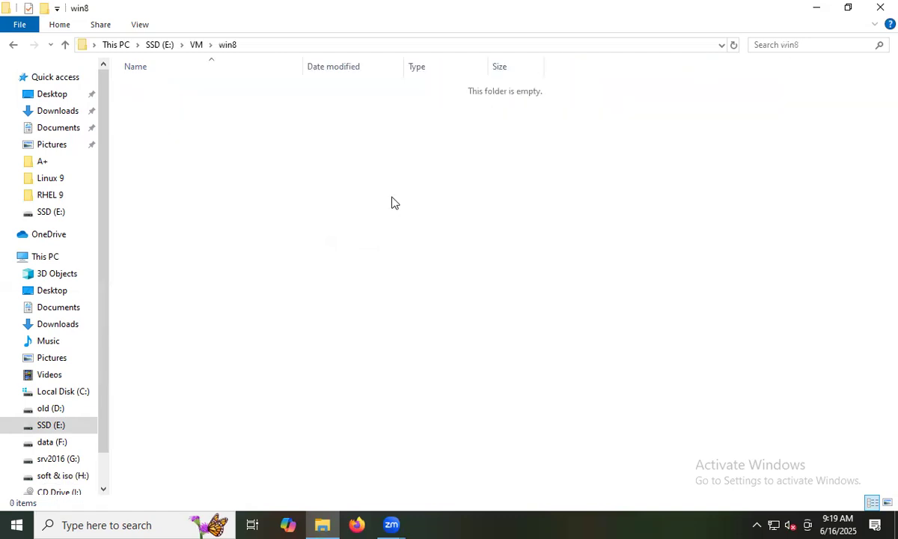
Close File Explorer and launch VMware Workstation Pro from the desktop
click(879, 12)
double_click(22, 302)
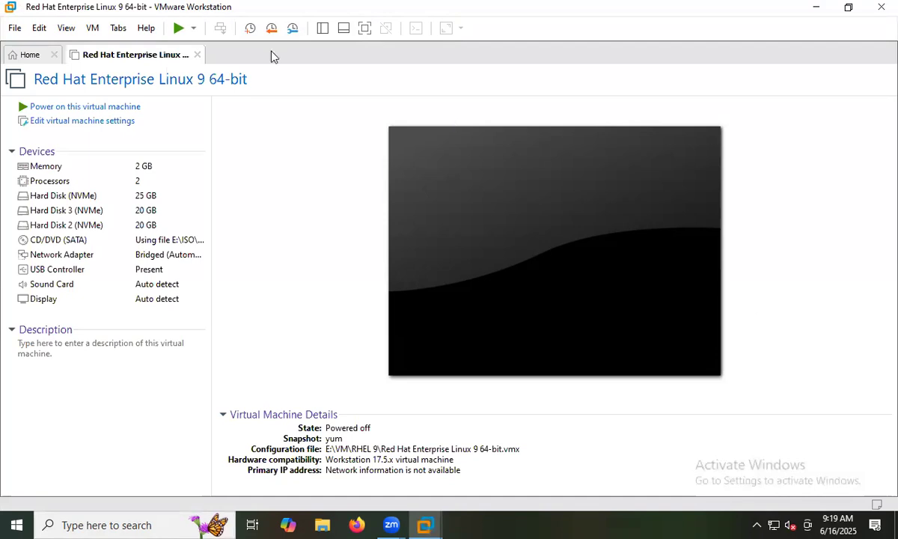
Close the Red Hat Enterprise Linux 9 tab and begin a new typical virtual machine whose operating system is installed later
click(197, 55)
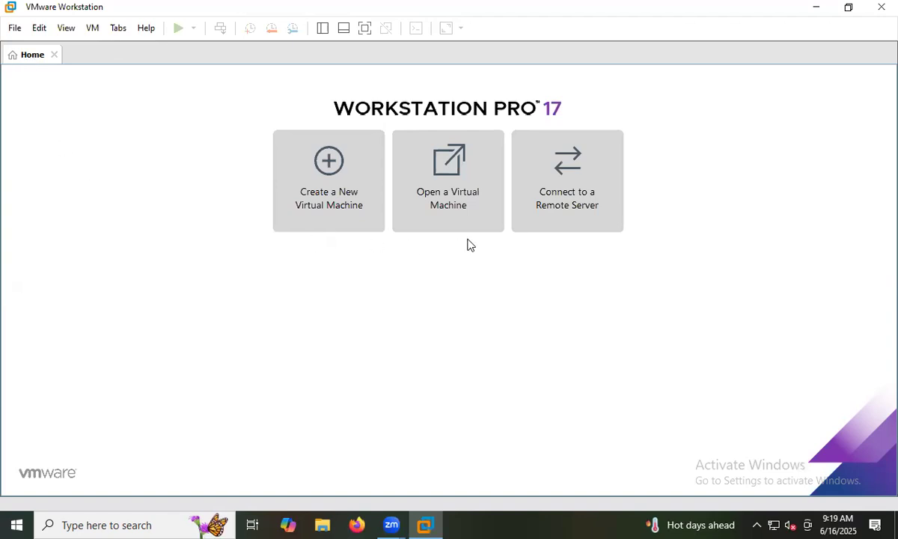
click(334, 189)
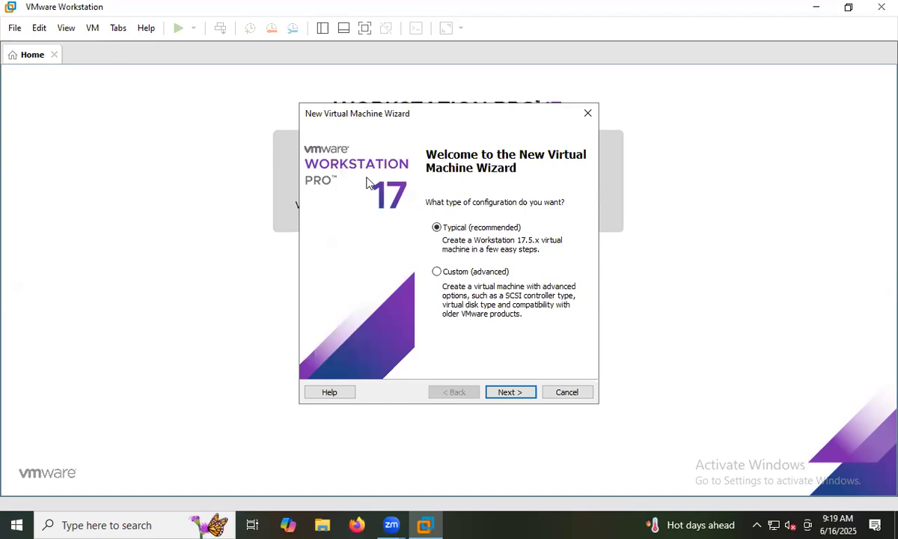
drag(436, 108, 473, 76)
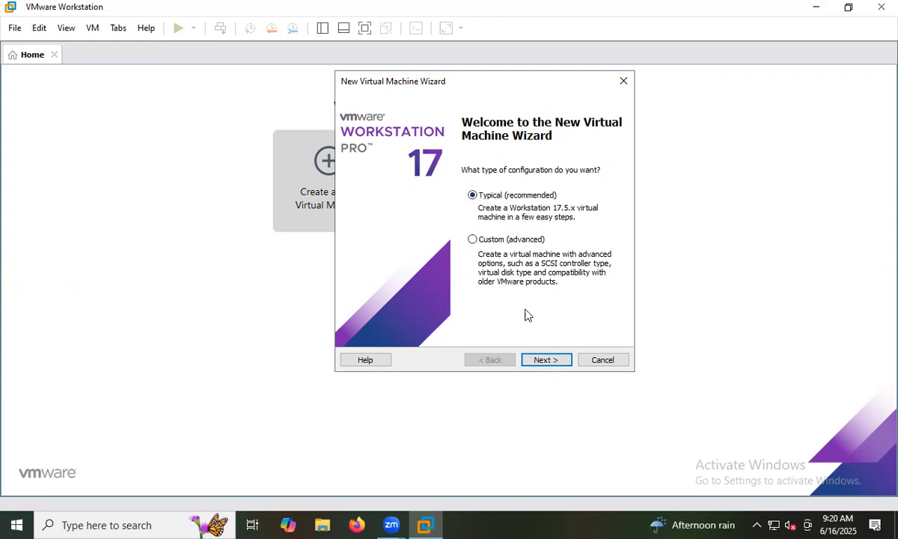
click(548, 363)
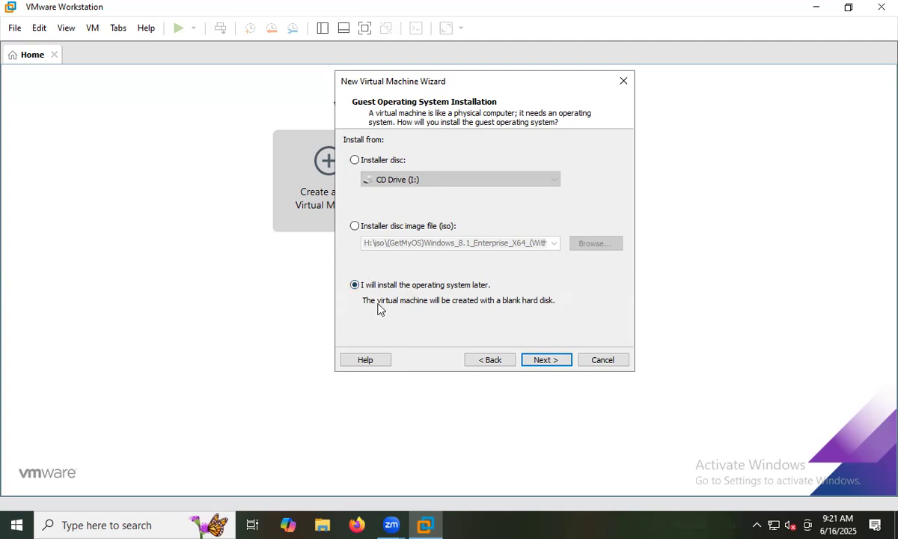
click(554, 364)
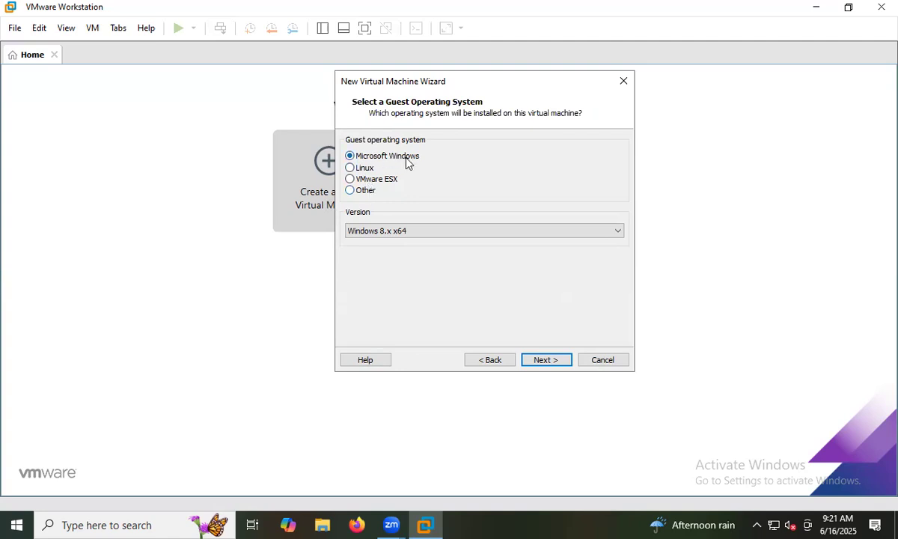
Choose Microsoft Windows with version Windows 8.x as the guest operating system
click(381, 233)
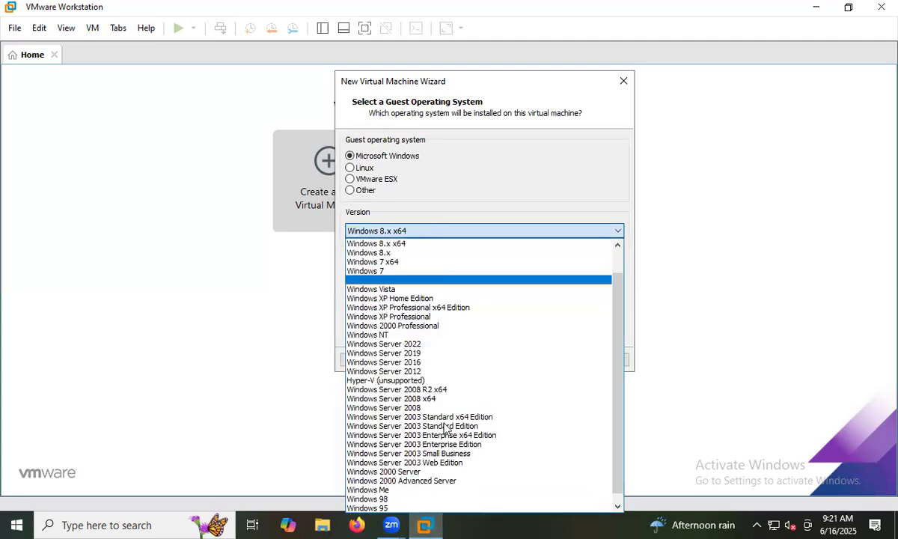
click(393, 255)
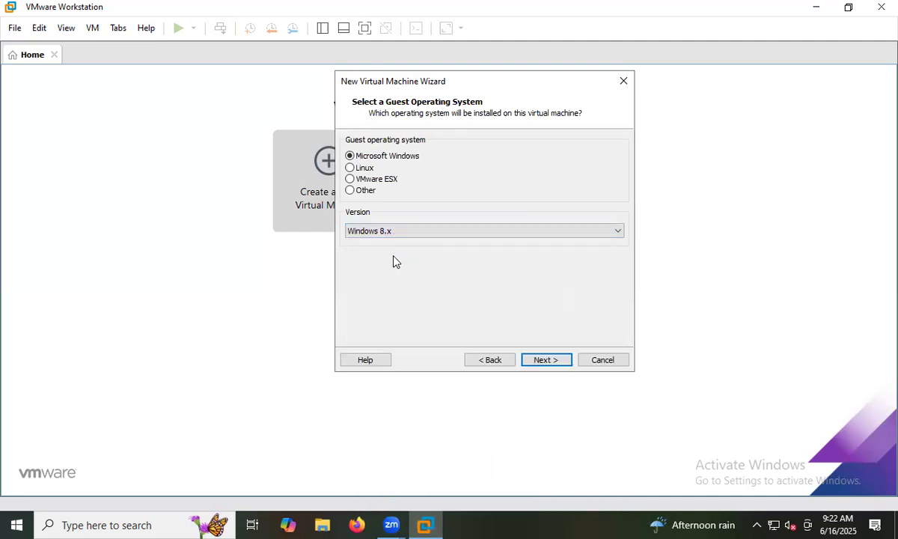
click(536, 363)
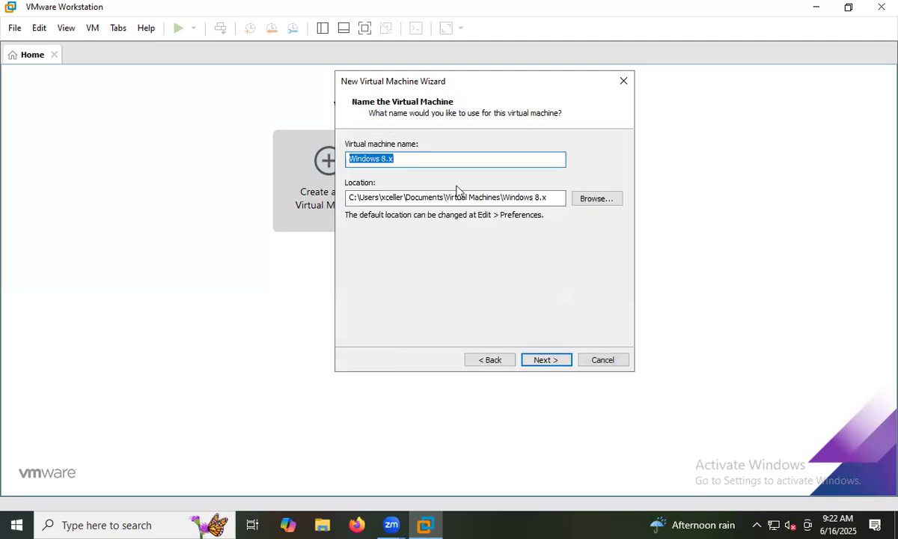
Name the virtual machine Windows 8
click(442, 161)
key(BackSpace)
key(BackSpace)
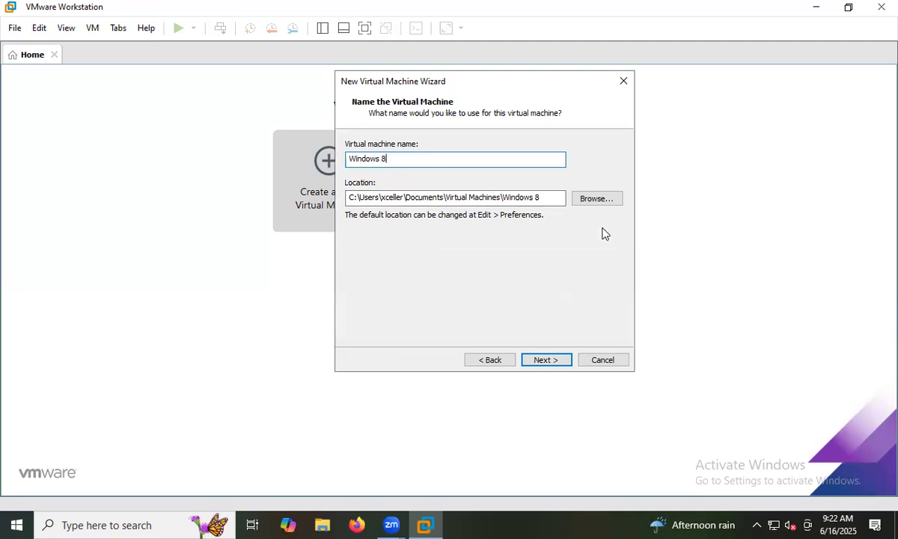
Set the virtual machine's location to the E:\VM\win8 folder and accept the name and location
click(590, 200)
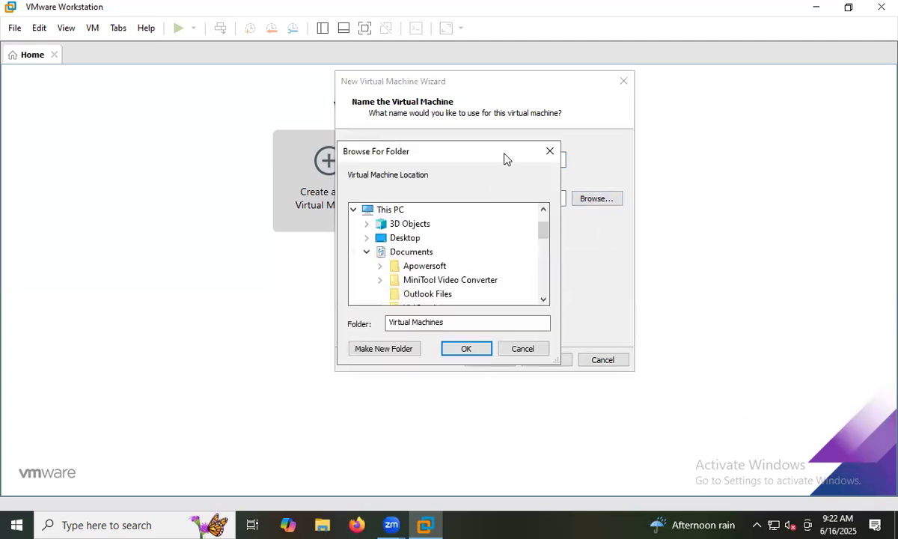
drag(505, 159, 519, 108)
scroll(481, 237, down, 3)
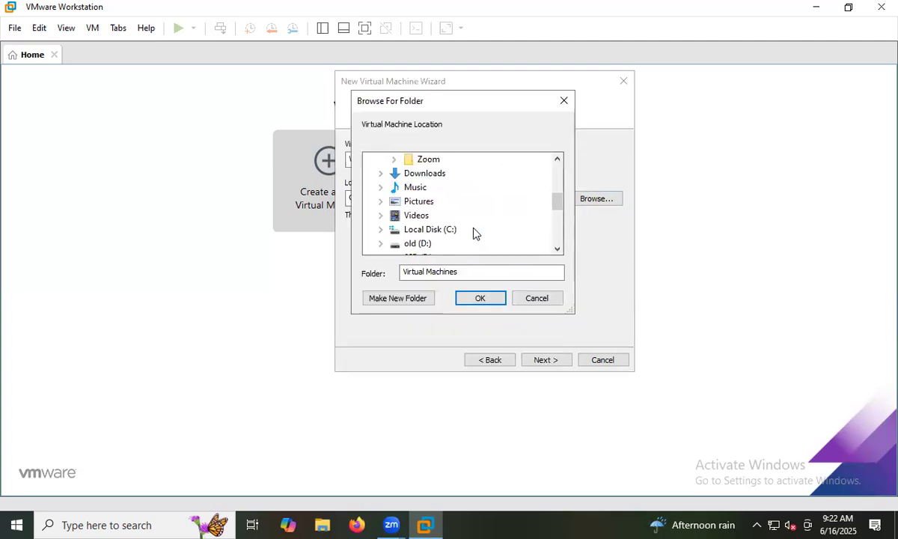
scroll(473, 234, down, 1)
click(380, 216)
scroll(469, 214, down, 1)
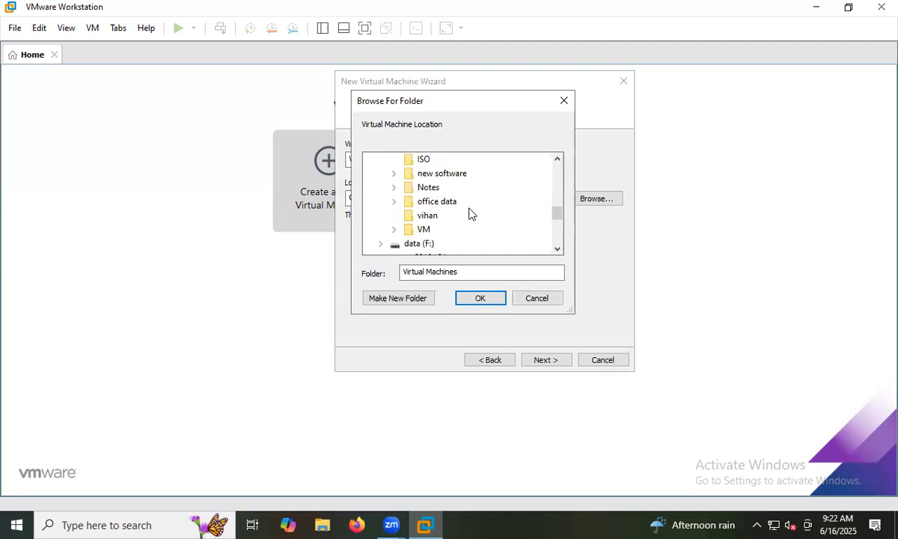
click(394, 229)
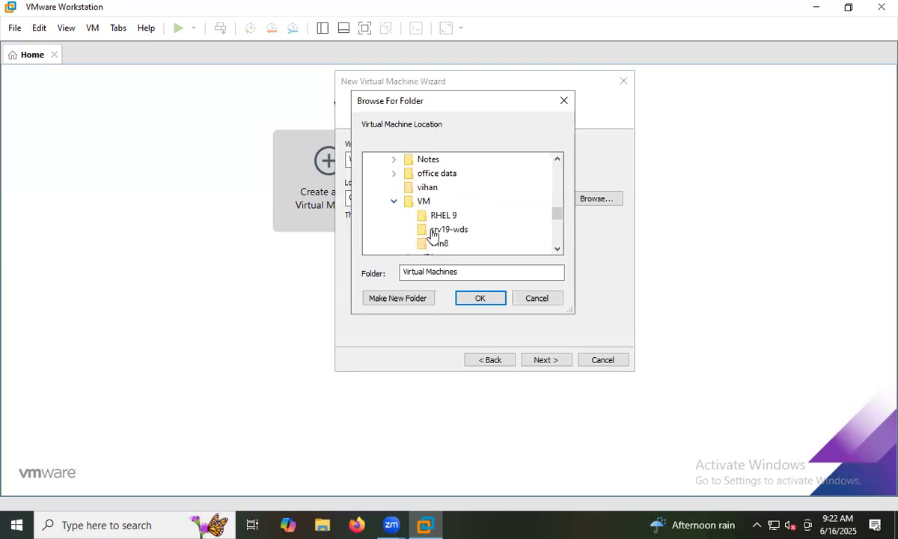
scroll(432, 235, down, 1)
click(440, 201)
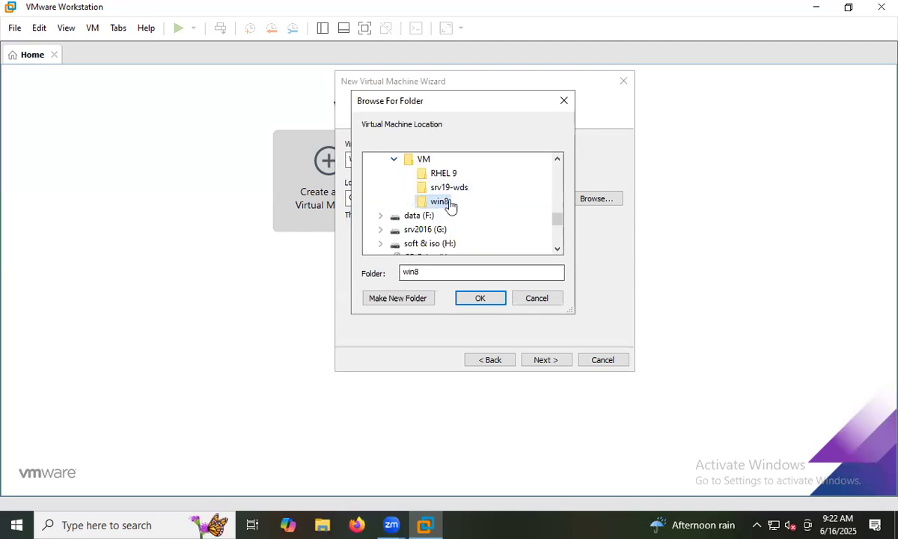
click(480, 299)
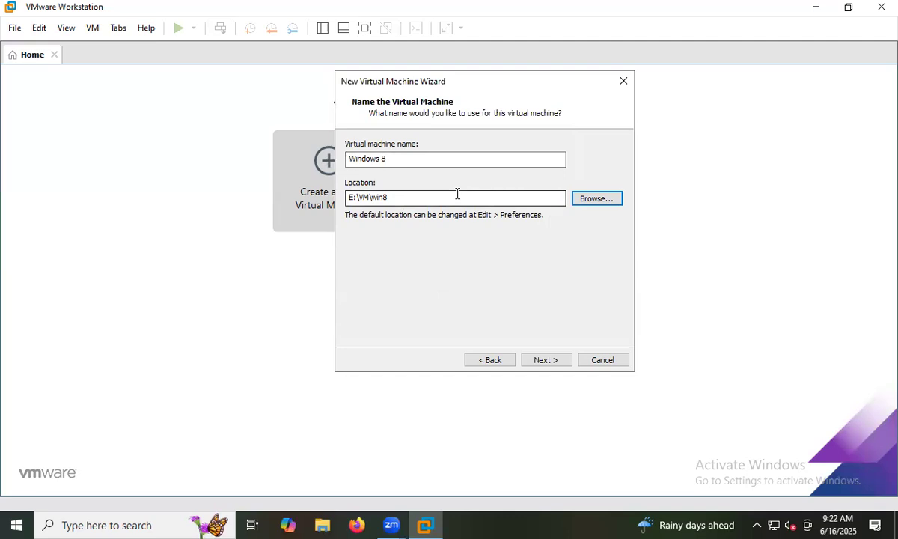
click(546, 360)
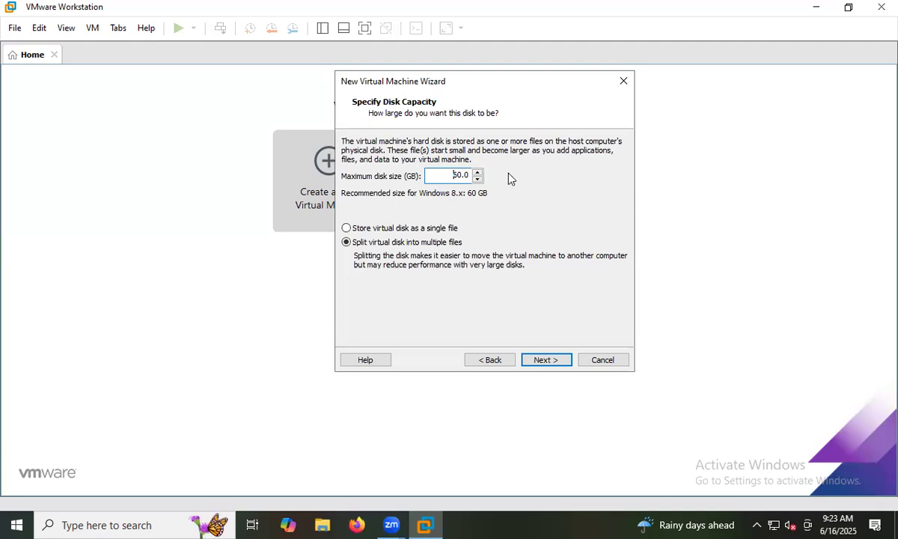
Specify a maximum disk size of 60 GB with the virtual disk split into multiple files
click(477, 171)
click(476, 179)
click(545, 360)
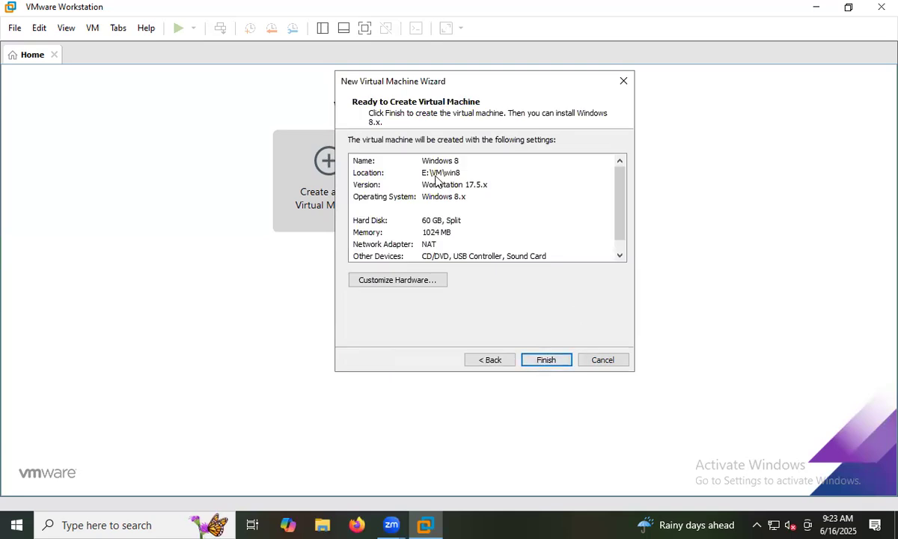
Review each setting in the new machine's summary and create the Windows 8 virtual machine
scroll(434, 178, down, 1)
scroll(441, 174, up, 1)
click(451, 163)
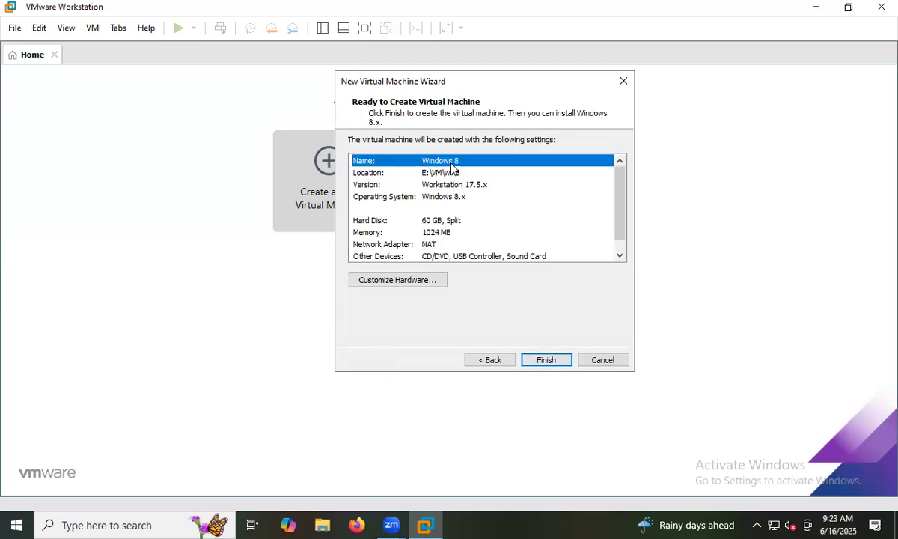
click(453, 180)
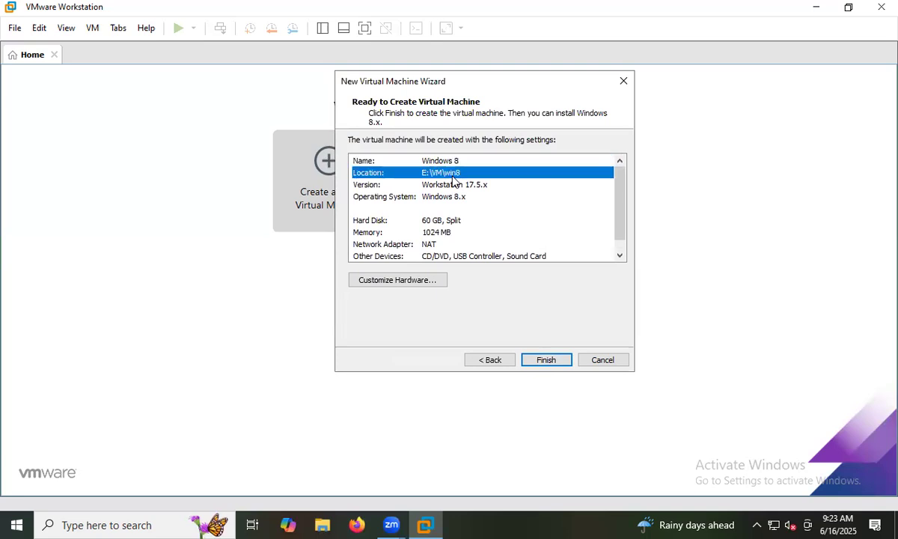
click(441, 185)
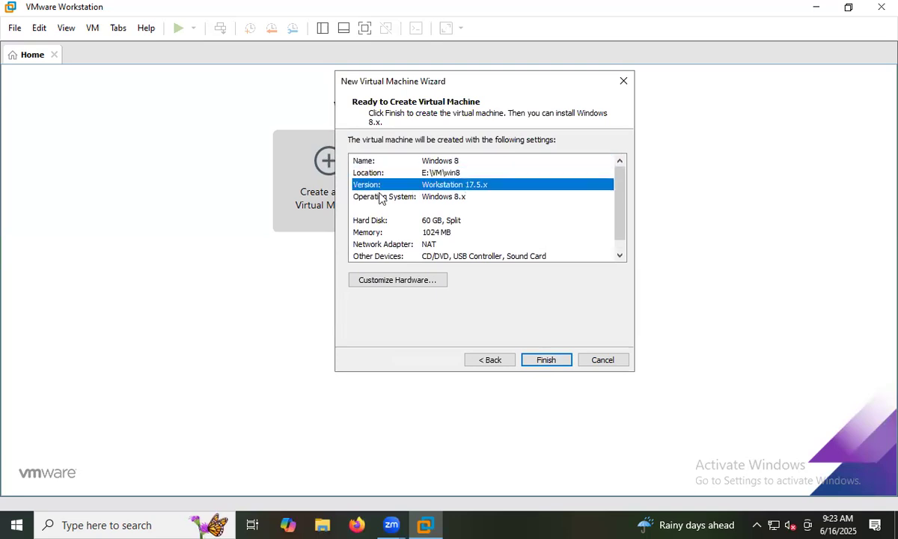
click(446, 199)
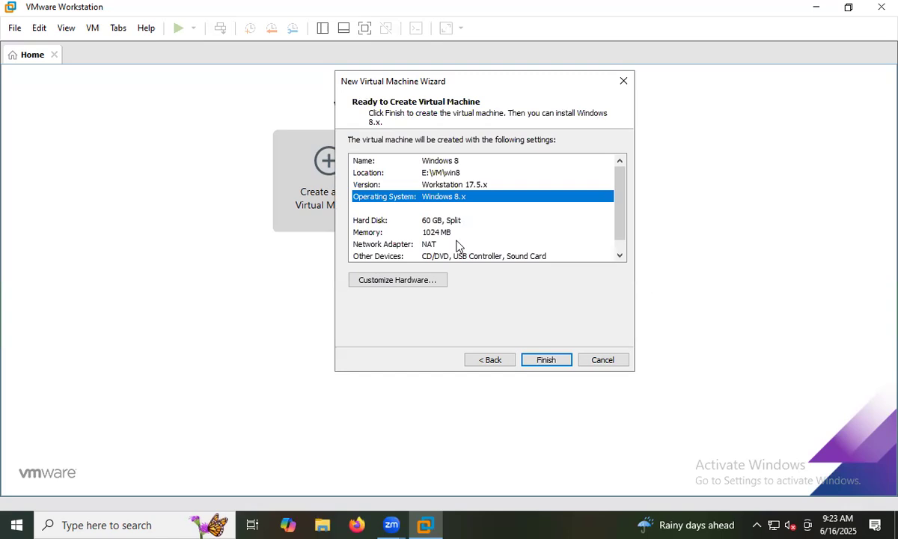
click(419, 220)
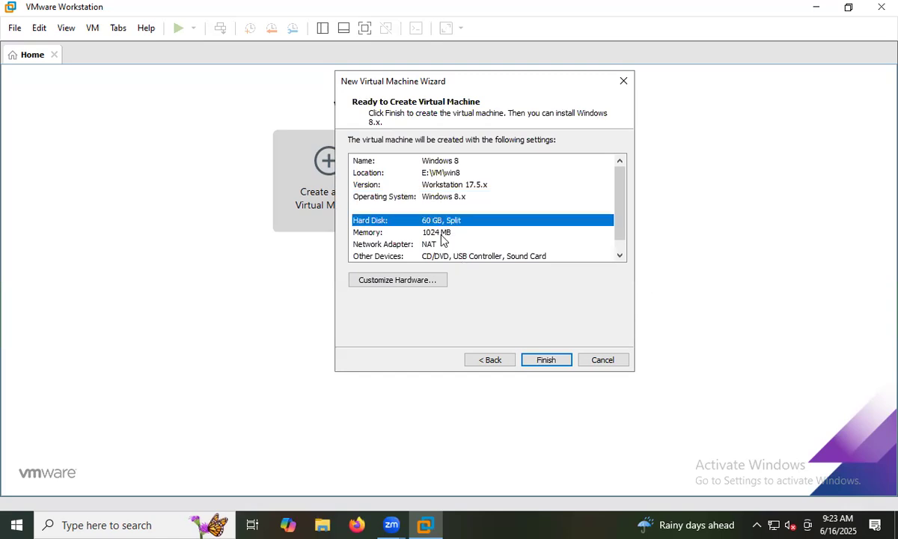
click(441, 234)
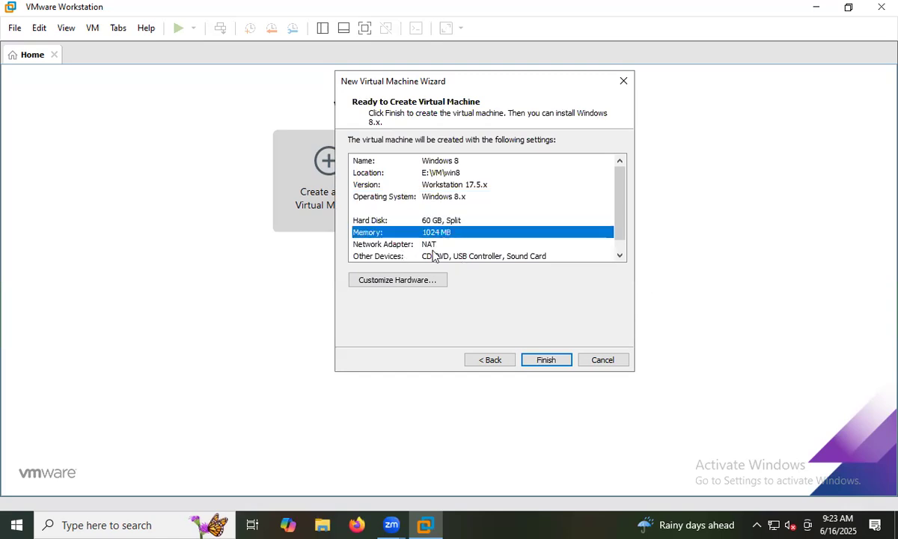
click(413, 242)
click(468, 256)
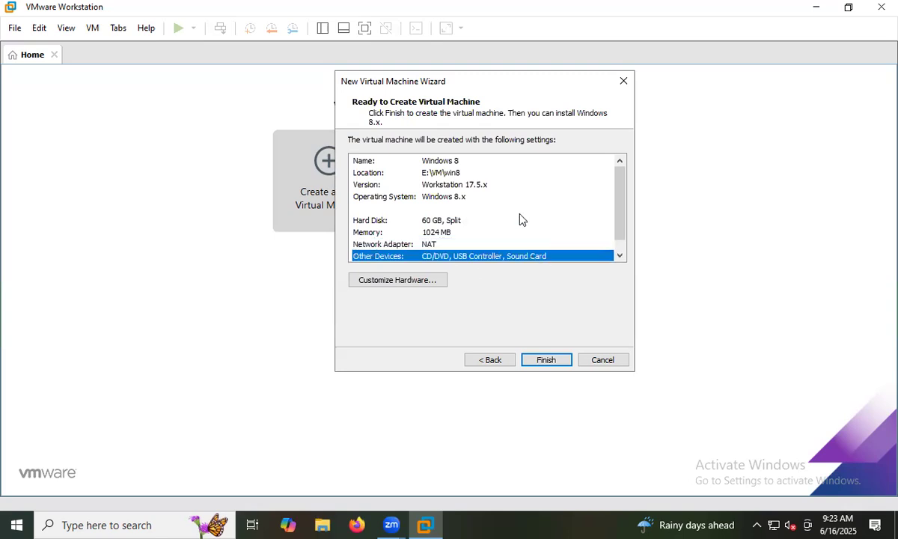
scroll(522, 218, down, 1)
click(557, 362)
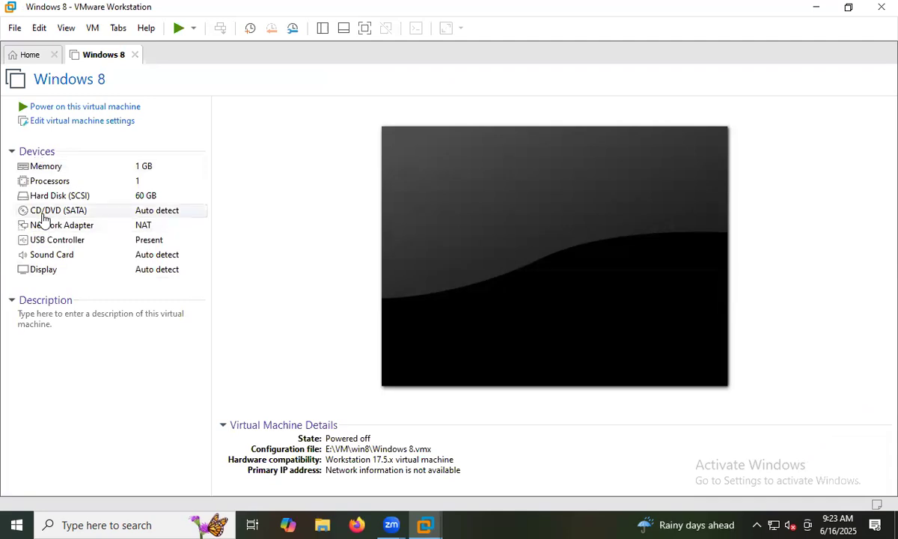
Set the Windows 8 virtual machine's memory to 2 GB and apply the hardware settings
click(133, 170)
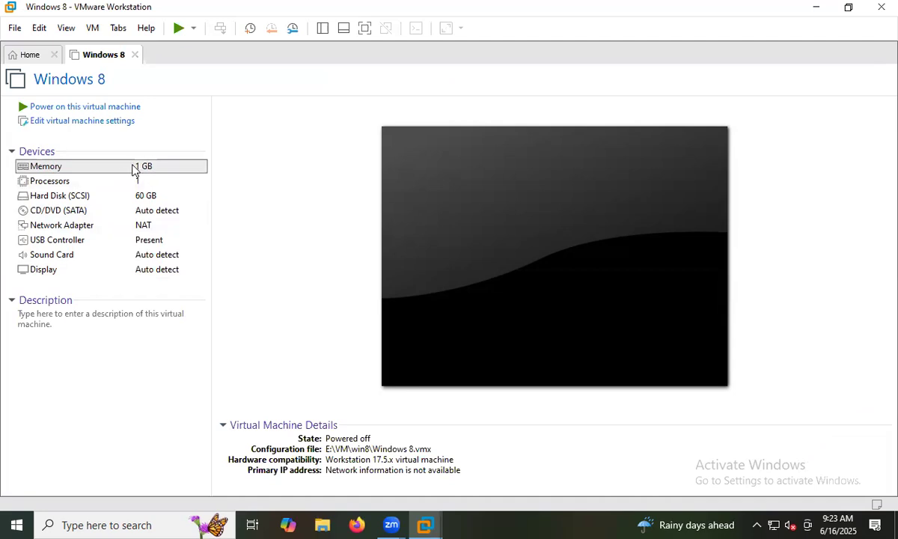
double_click(133, 168)
drag(474, 207, 475, 195)
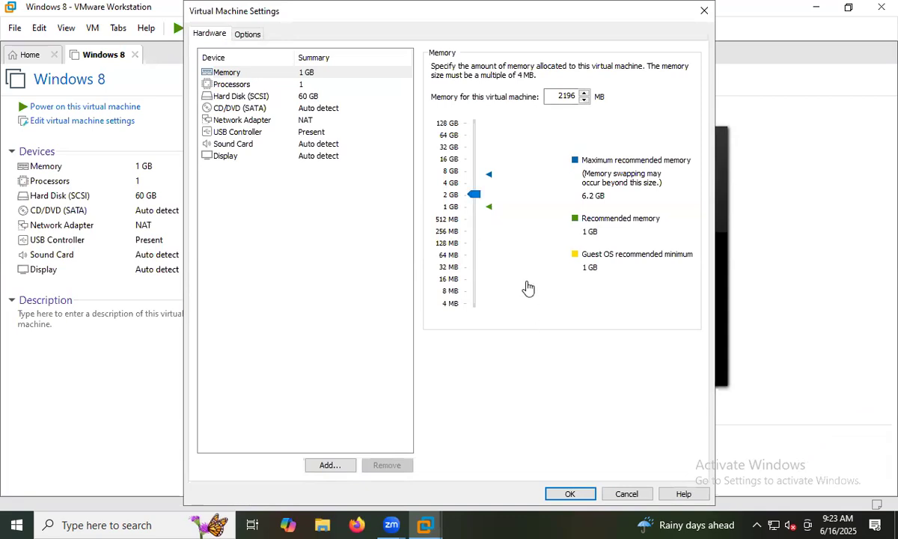
click(474, 199)
click(570, 495)
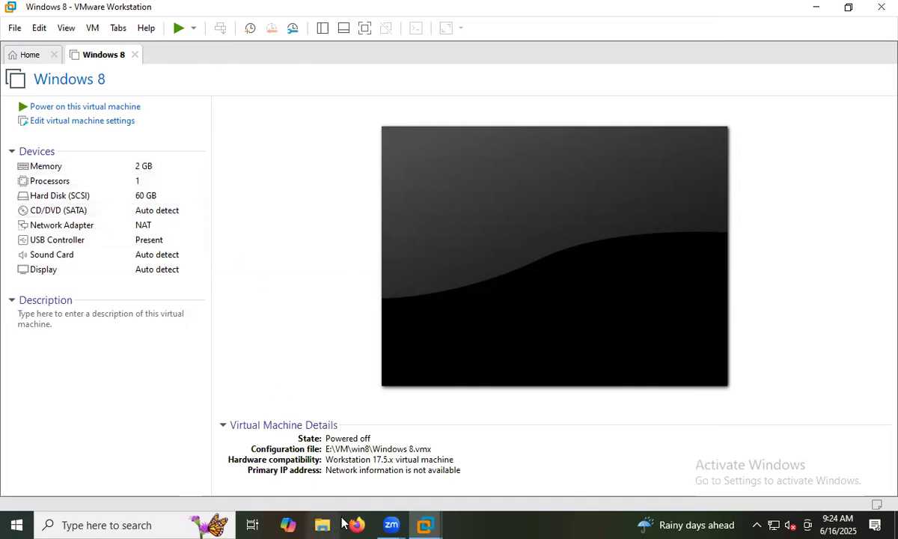
Switch to File Explorer and open the ISO folder on the SSD (E:) drive
key(super+e)
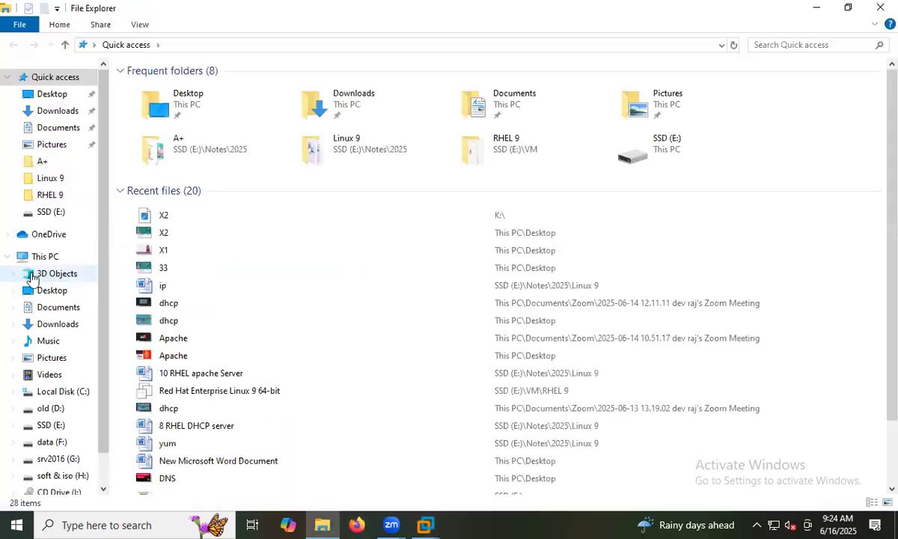
click(75, 259)
click(390, 237)
double_click(502, 209)
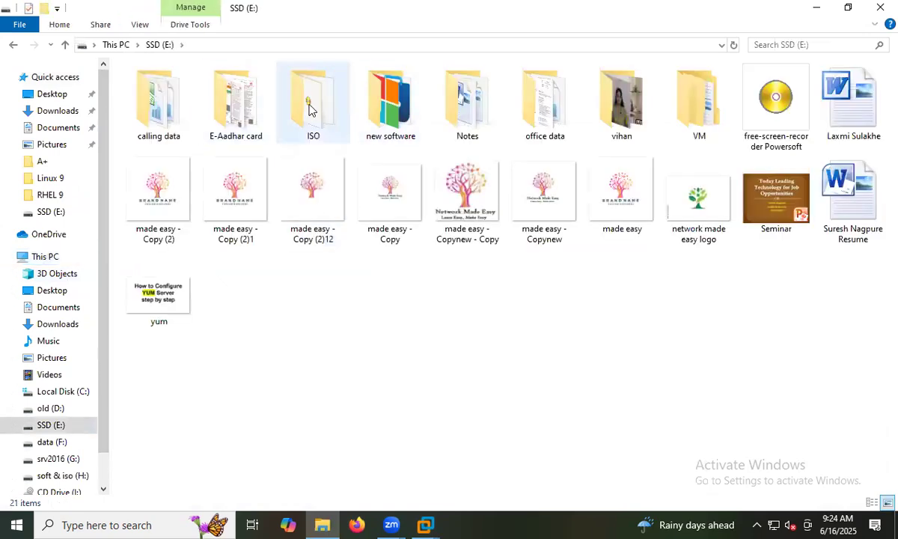
double_click(292, 103)
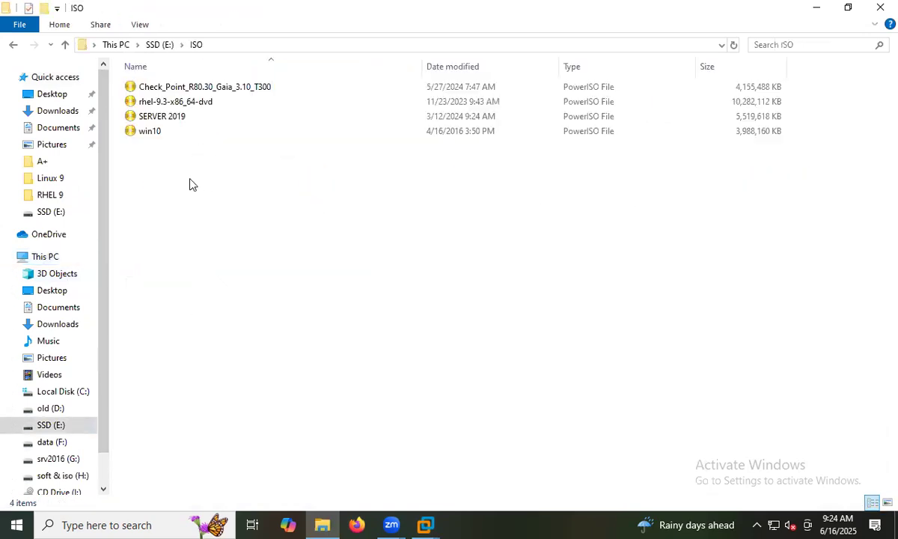
Look through the ISO images in the folder and open the soft & iso (H:) drive
click(155, 133)
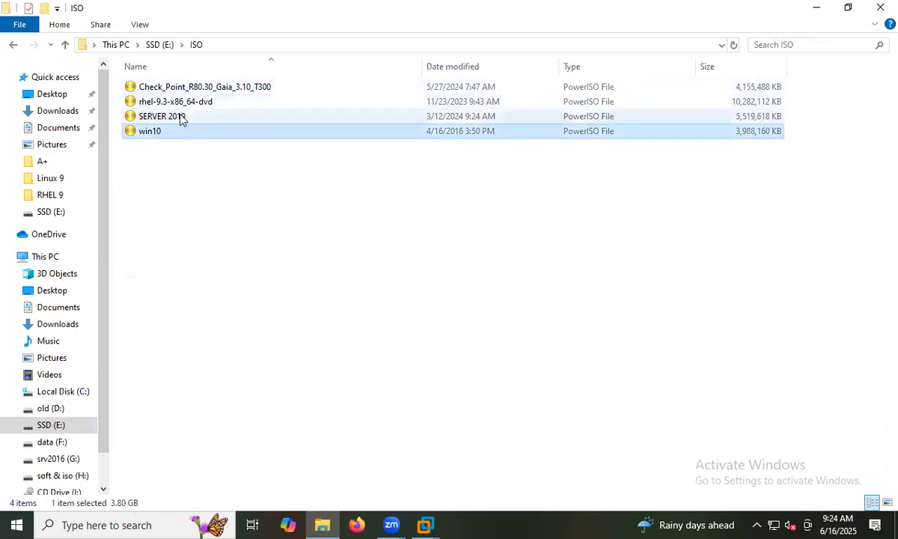
click(183, 117)
click(210, 106)
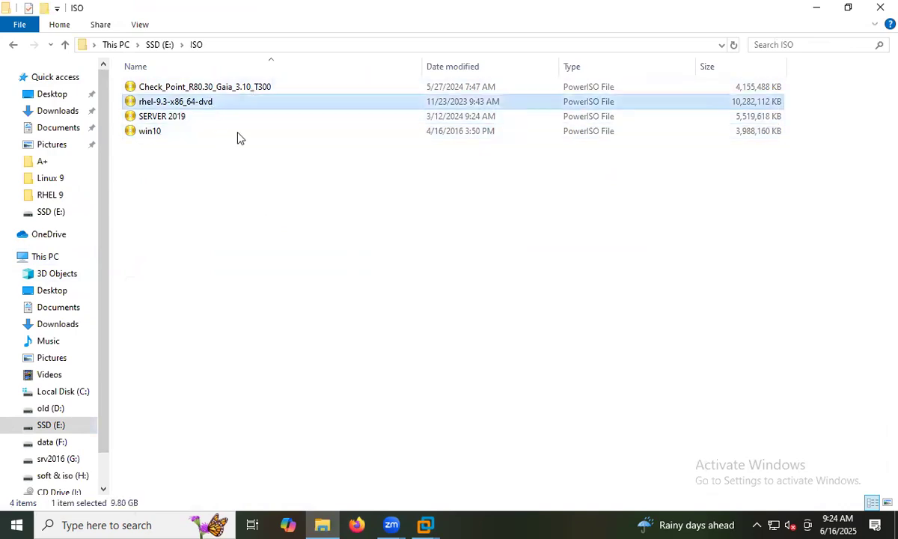
click(228, 131)
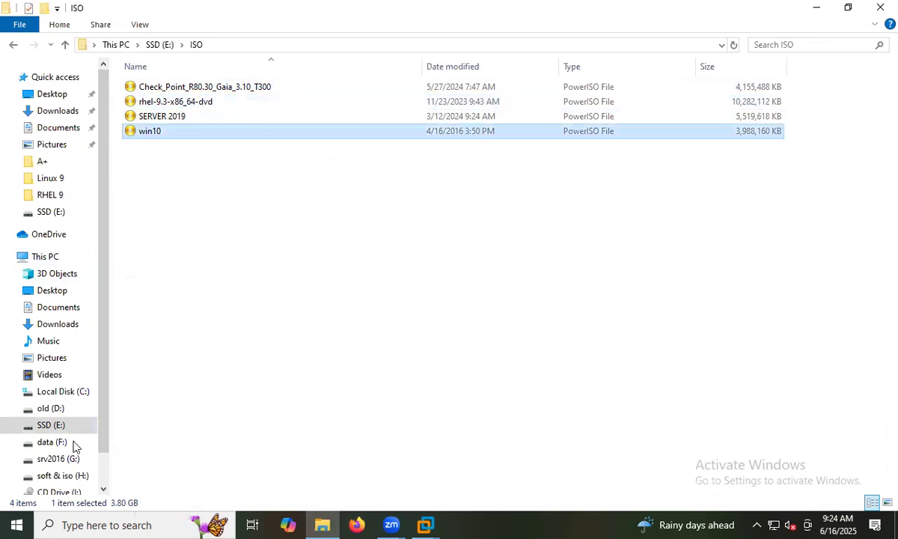
click(64, 477)
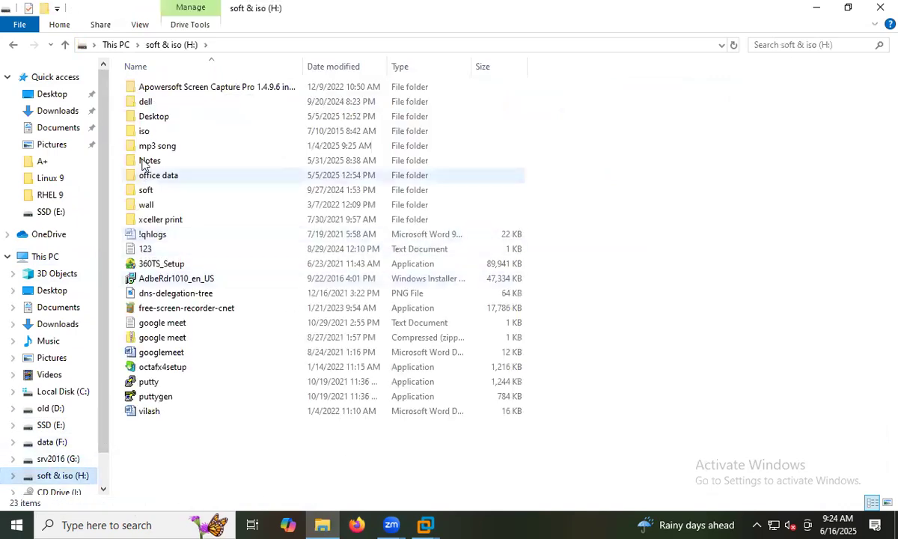
Locate the Windows 8.1 Enterprise X64 image in the iso folder on H: and return to VMware Workstation
double_click(144, 131)
scroll(179, 231, down, 2)
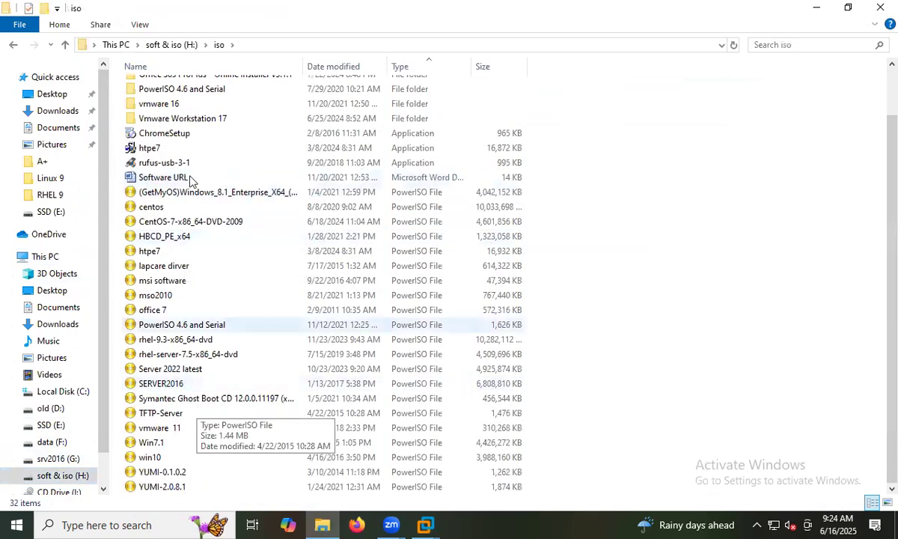
click(226, 195)
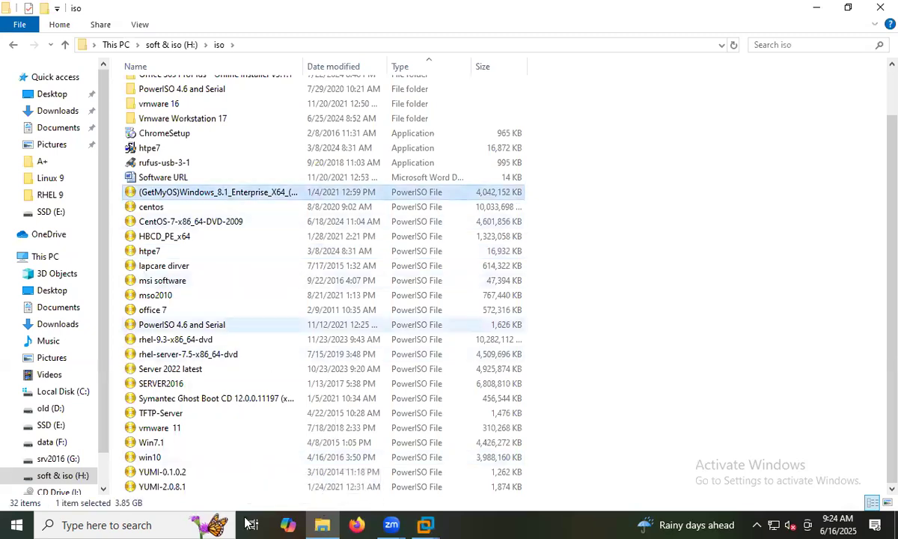
click(817, 7)
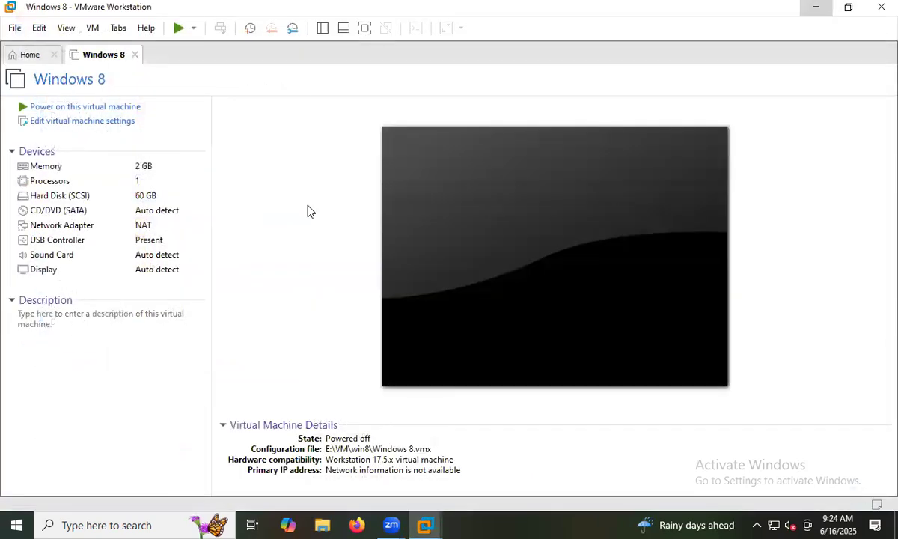
Set the virtual machine's CD/DVD drive to use the (GetMyOS)Windows_8.1_Enterprise_X64_(With_Update)_English ISO image from H:\iso
click(58, 212)
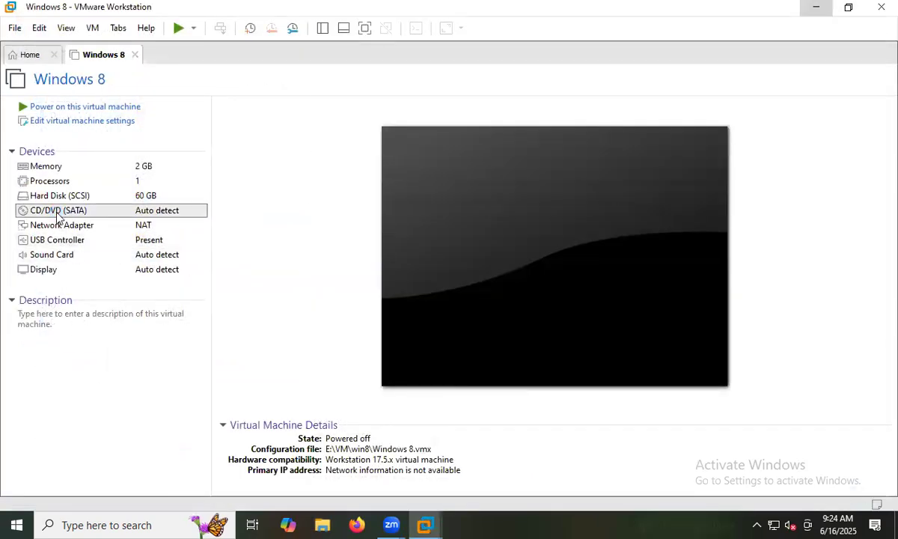
double_click(58, 213)
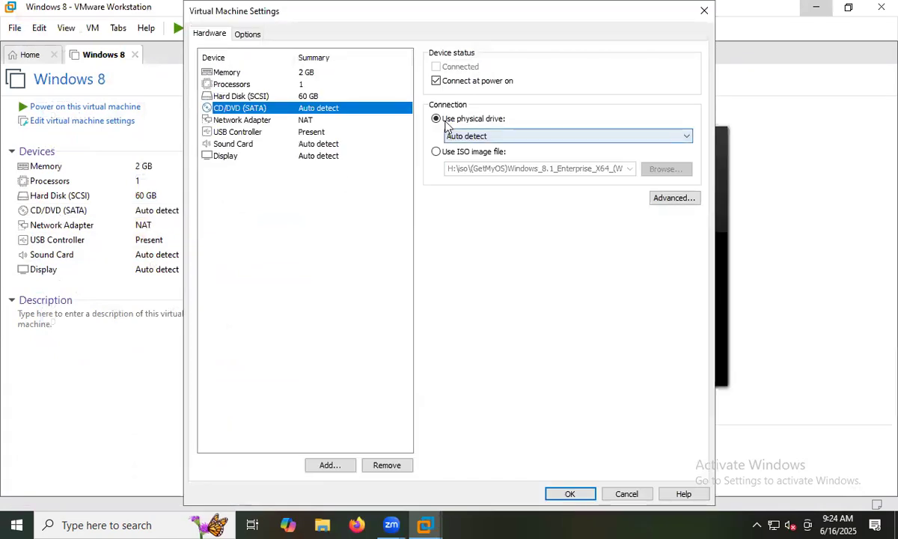
click(453, 152)
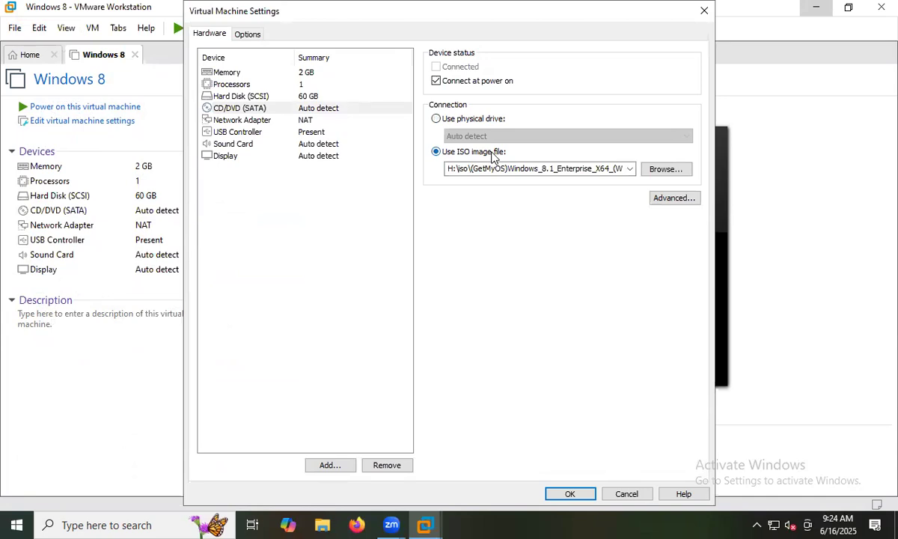
click(663, 170)
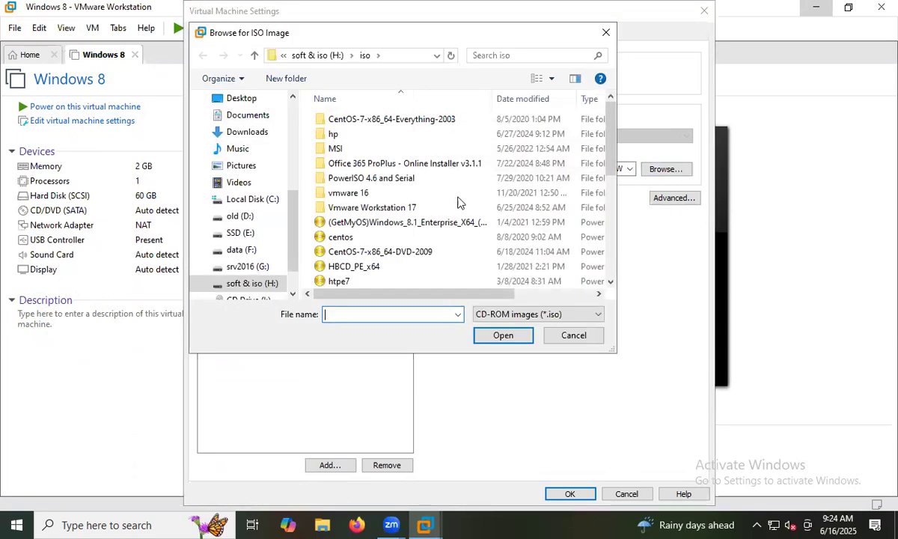
click(378, 226)
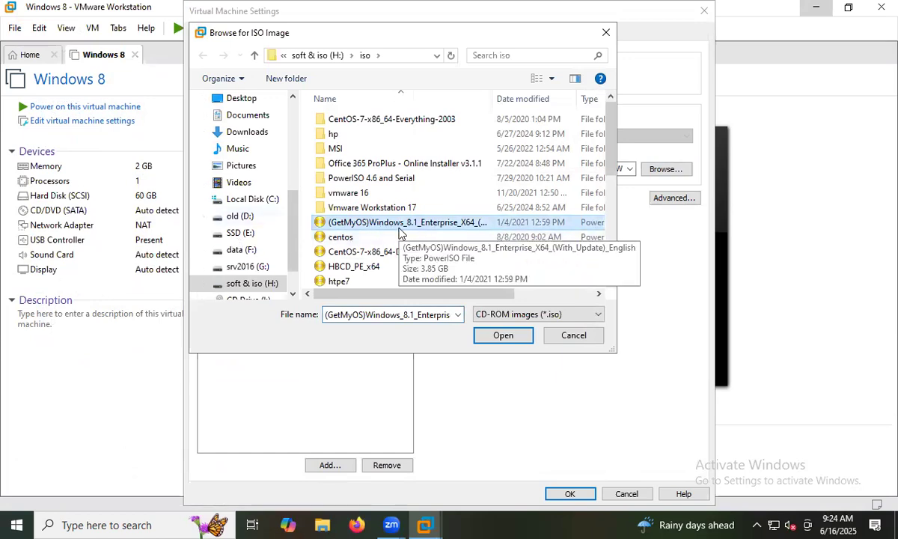
click(503, 337)
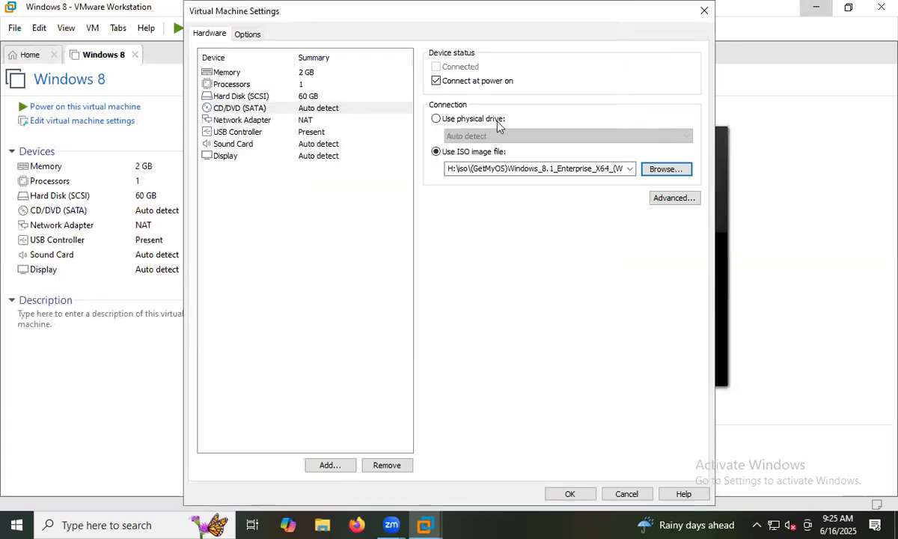
Set the network adapter's connection to Bridged and apply the virtual machine settings
click(255, 119)
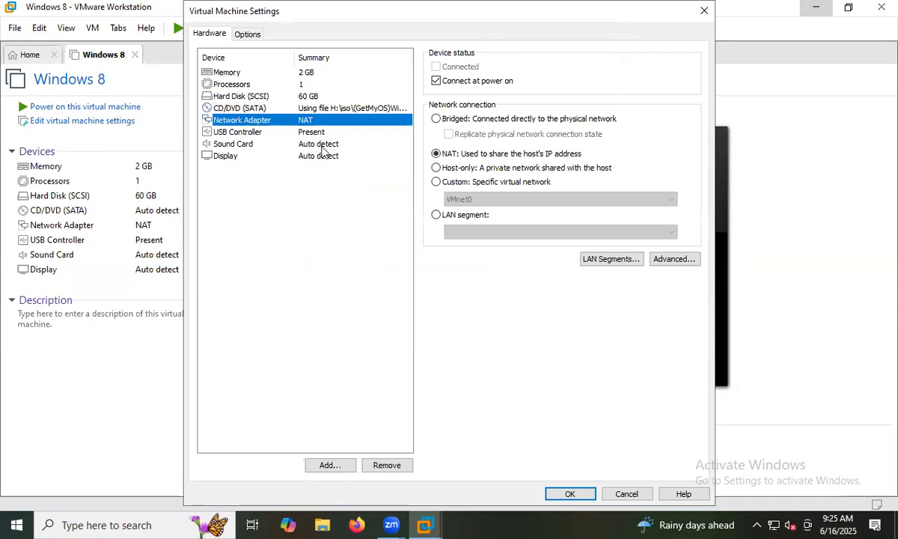
click(442, 120)
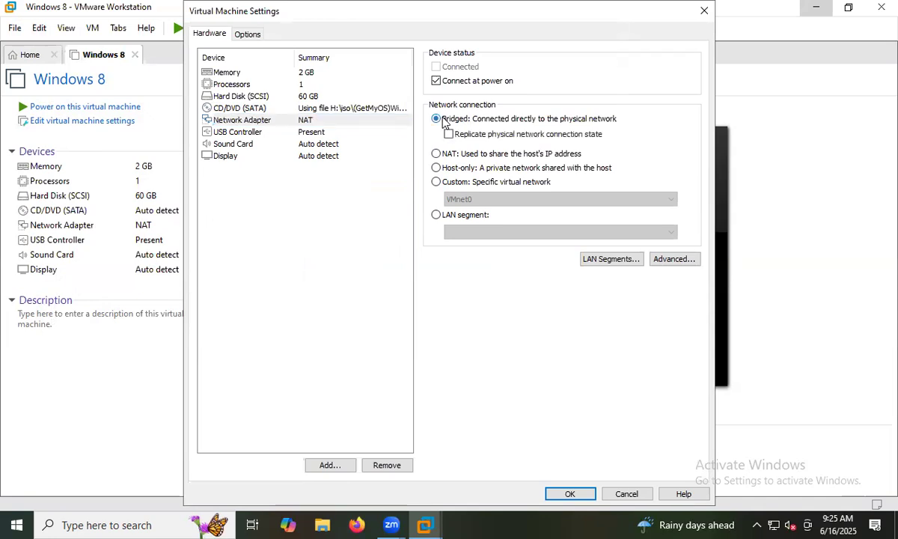
click(570, 493)
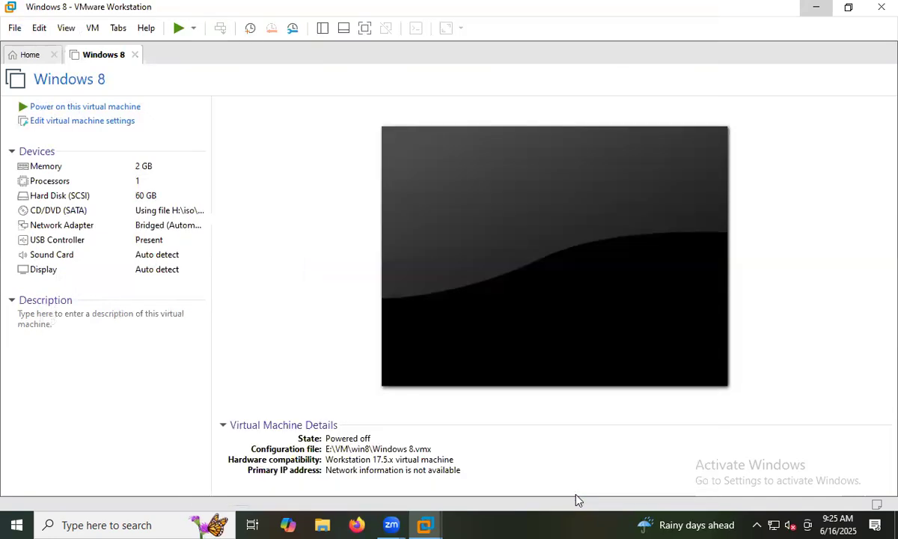